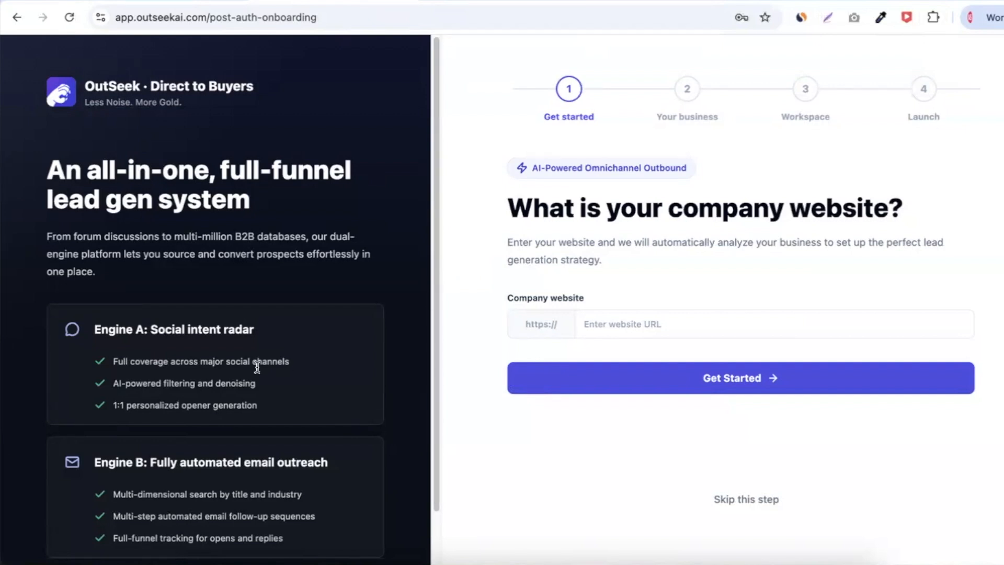
# Submit the business's own website domain as the company website to start the onboarding analysis
pyautogui.scroll(-2, 239, 356)
pyautogui.scroll(2, 237, 350)
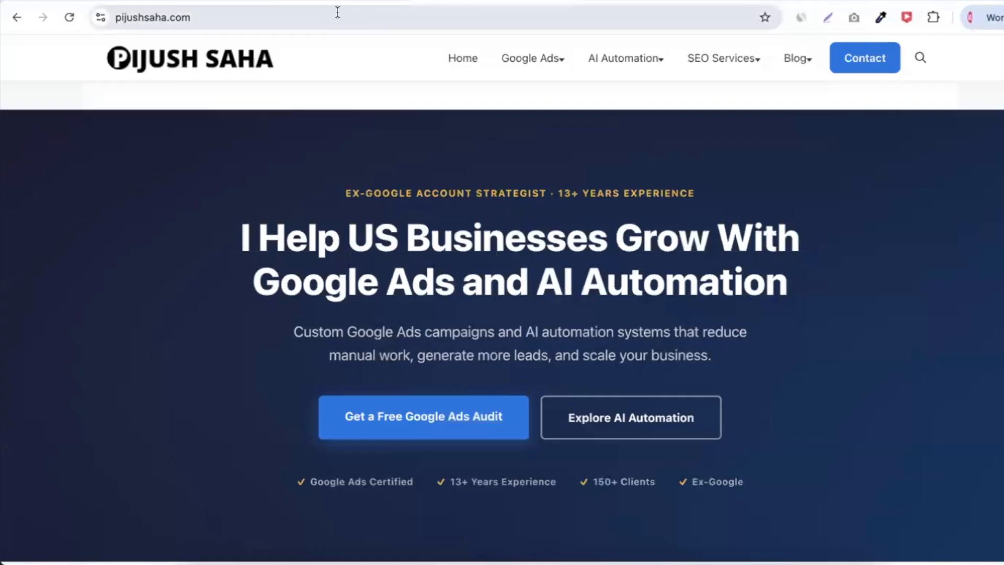
pyautogui.click(324, 16)
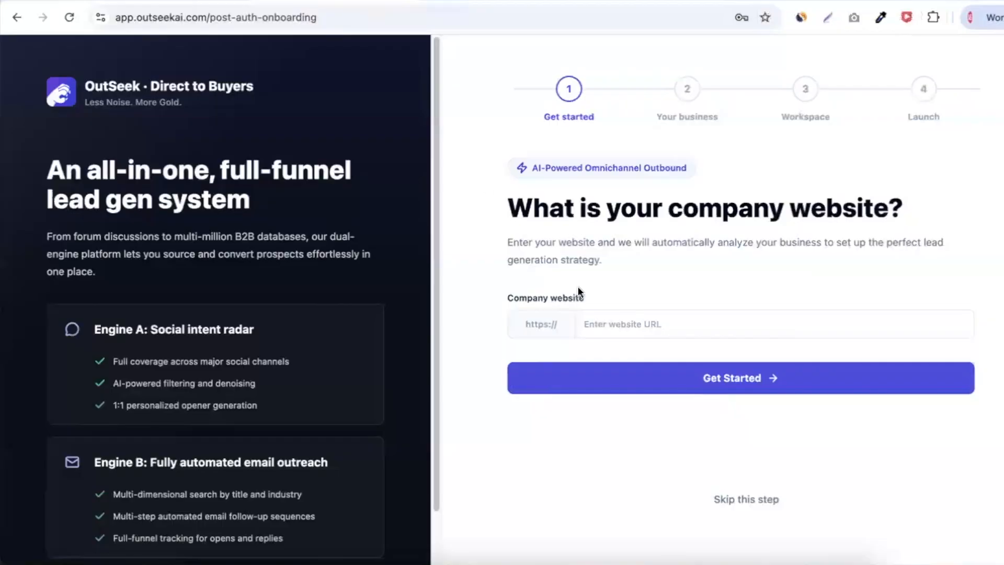
pyautogui.click(618, 325)
pyautogui.write('pijushsaha.com')
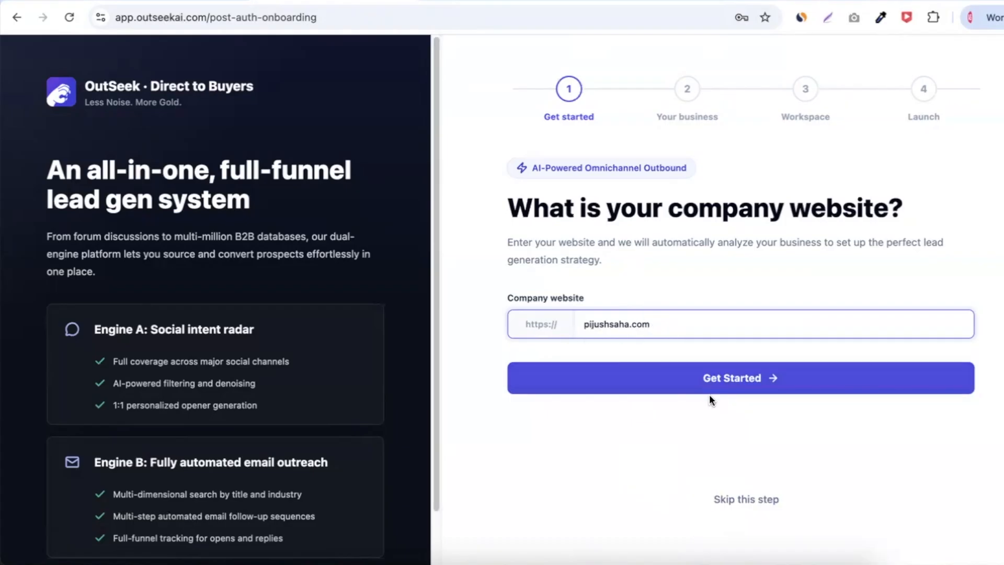
pyautogui.click(693, 386)
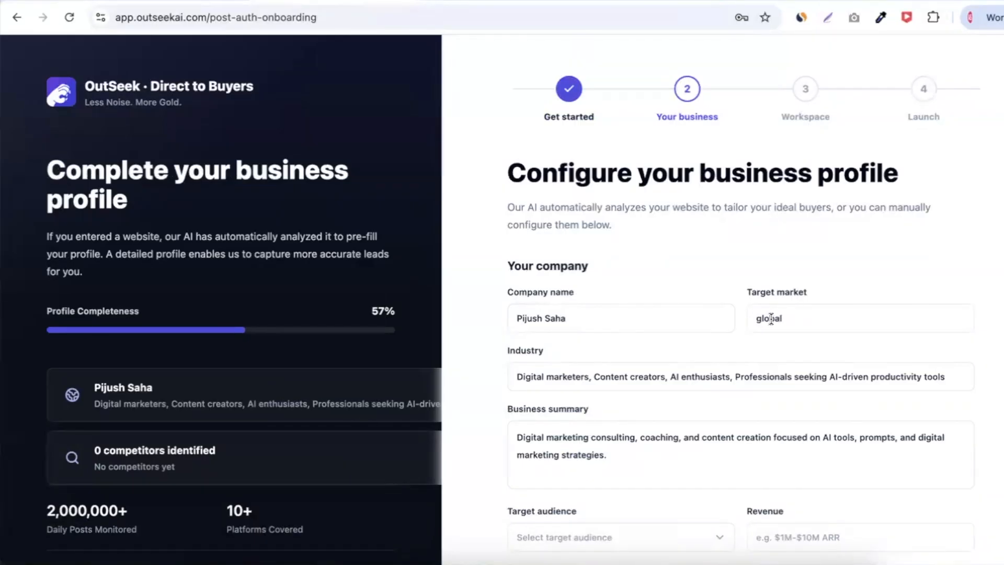
# Review the prefilled company details and set the target audience to Both to B & to C
pyautogui.scroll(-2, 664, 331)
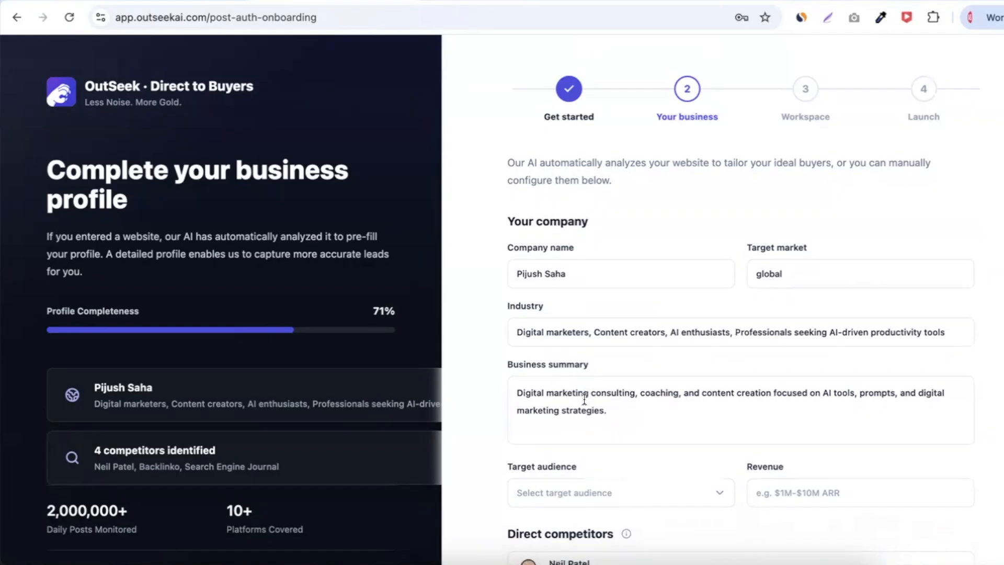
pyautogui.scroll(-1, 586, 398)
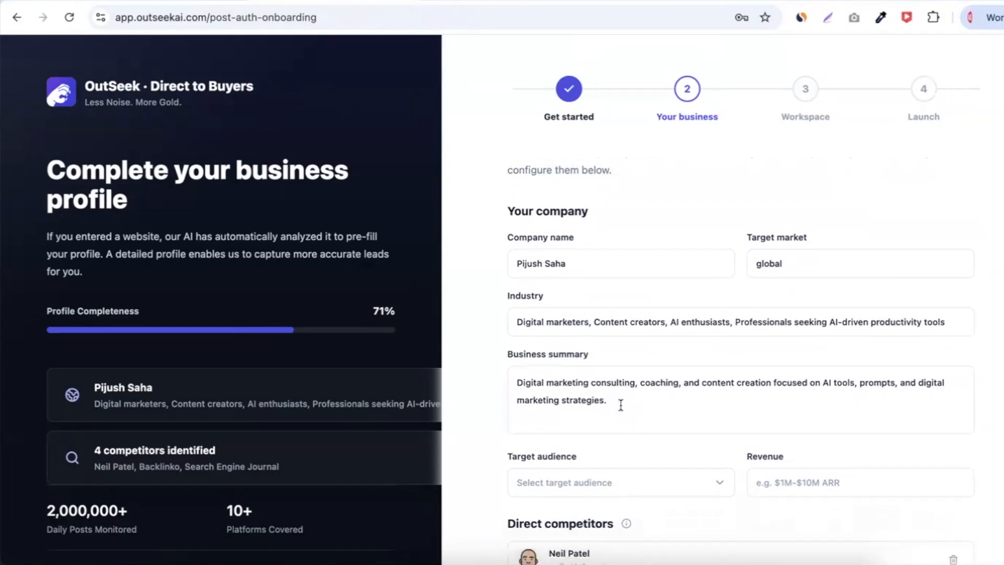
pyautogui.moveTo(619, 401); pyautogui.dragTo(517, 384)
pyautogui.click(517, 385)
pyautogui.scroll(-1, 472, 431)
pyautogui.scroll(-1, 472, 426)
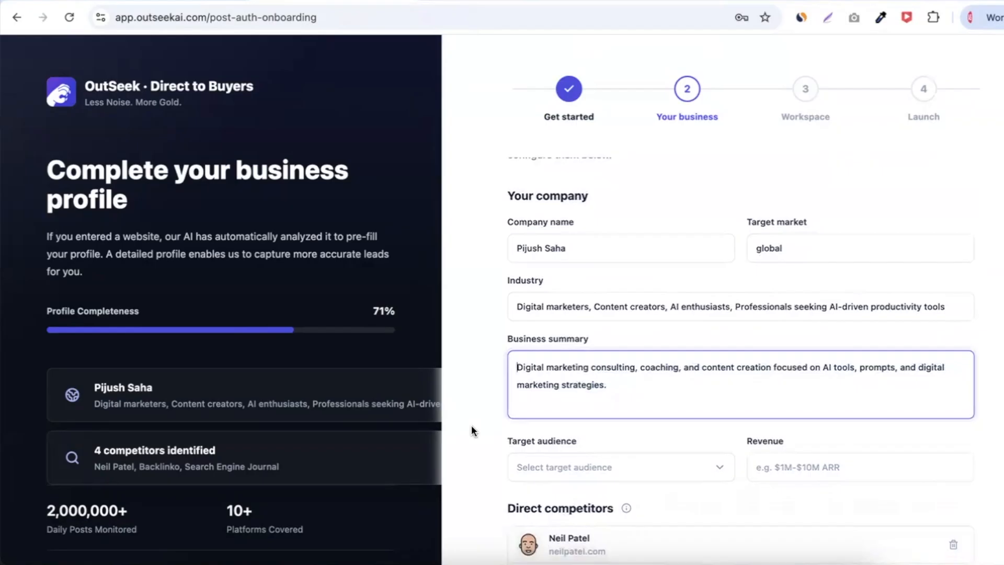
pyautogui.scroll(-2, 472, 428)
pyautogui.click(562, 438)
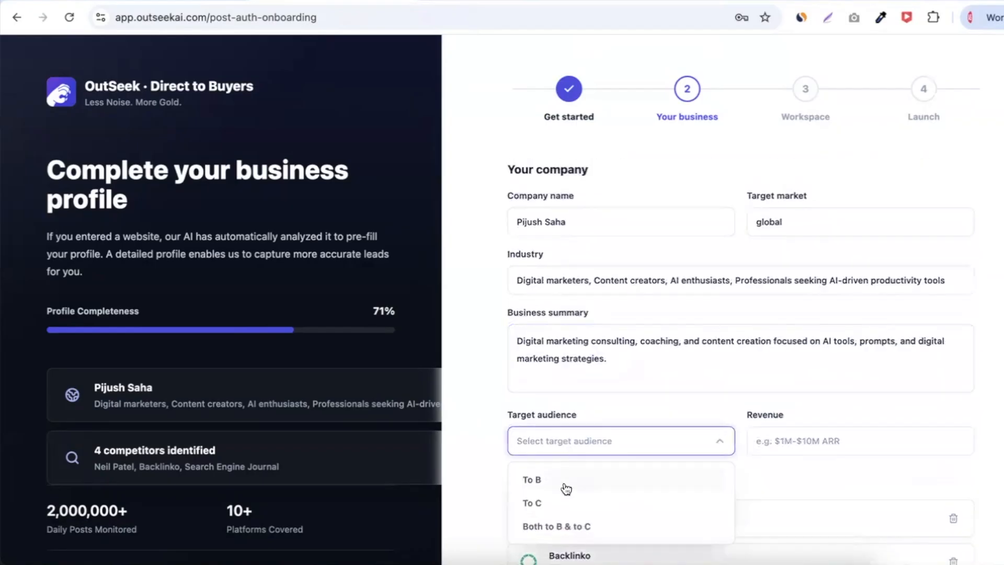
pyautogui.scroll(-1, 566, 486)
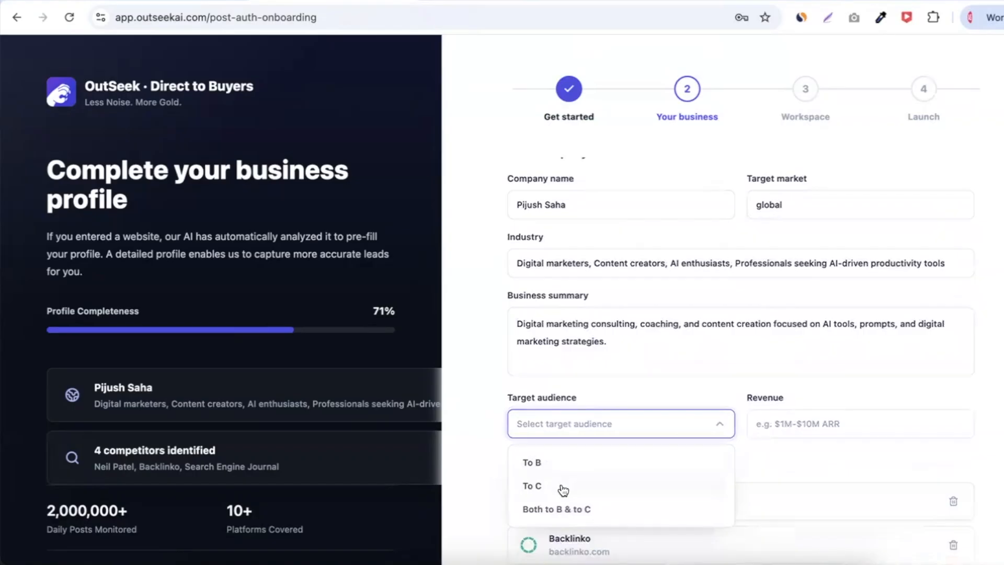
pyautogui.click(554, 463)
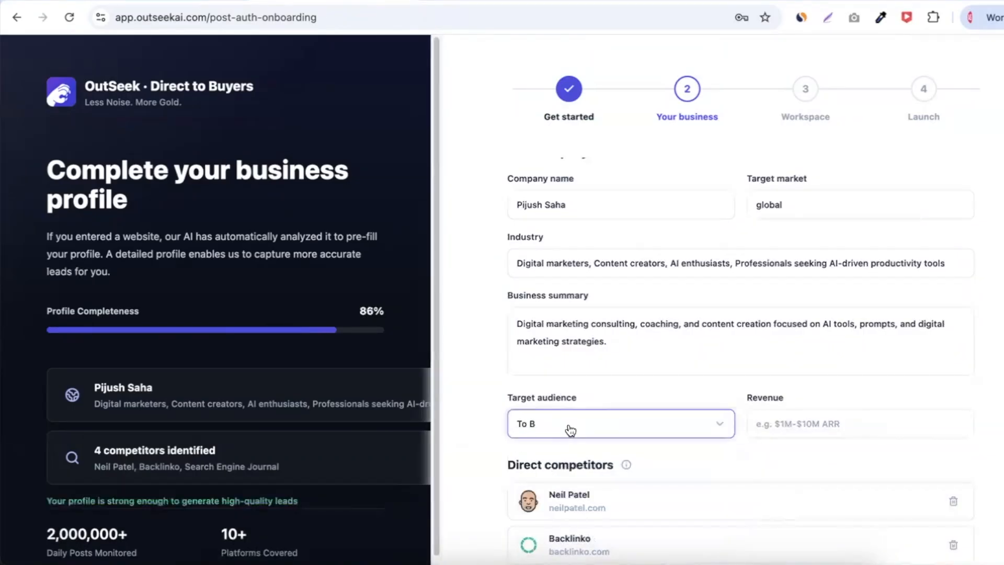
pyautogui.click(569, 429)
pyautogui.click(555, 508)
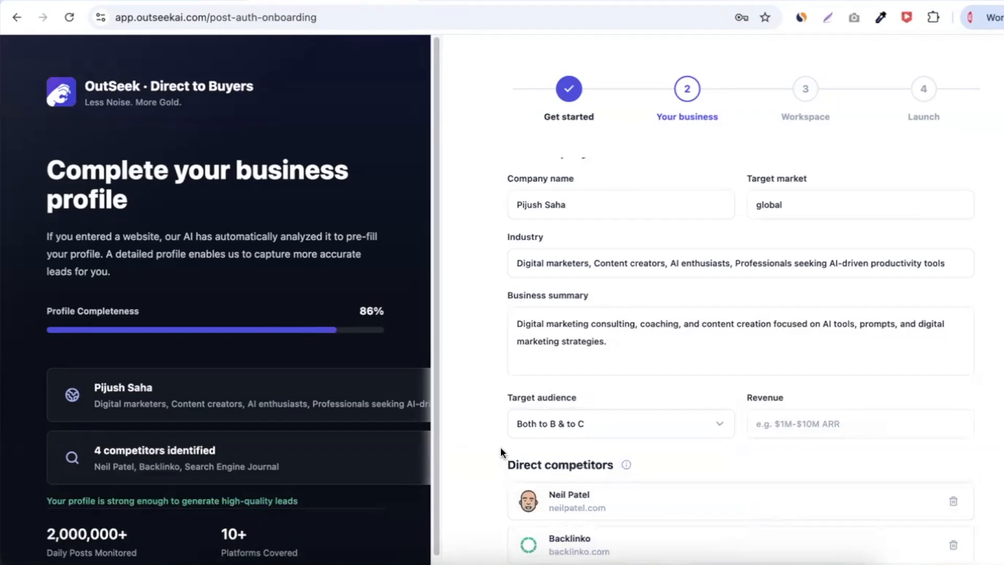
# Set the revenue in the business profile to $1000-$1000000
pyautogui.click(768, 421)
pyautogui.scroll(-1, 769, 402)
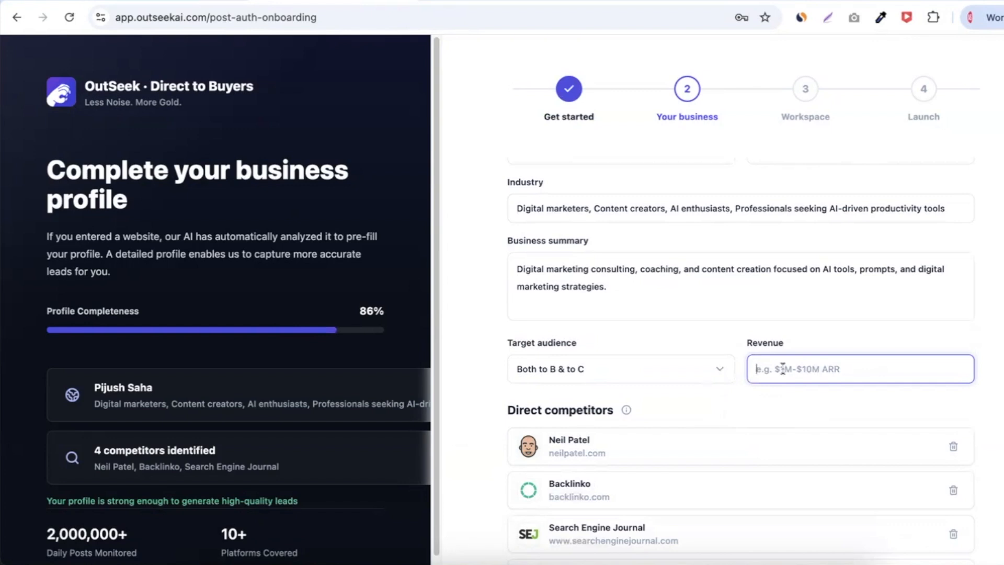
pyautogui.write('$1000-$1000000')
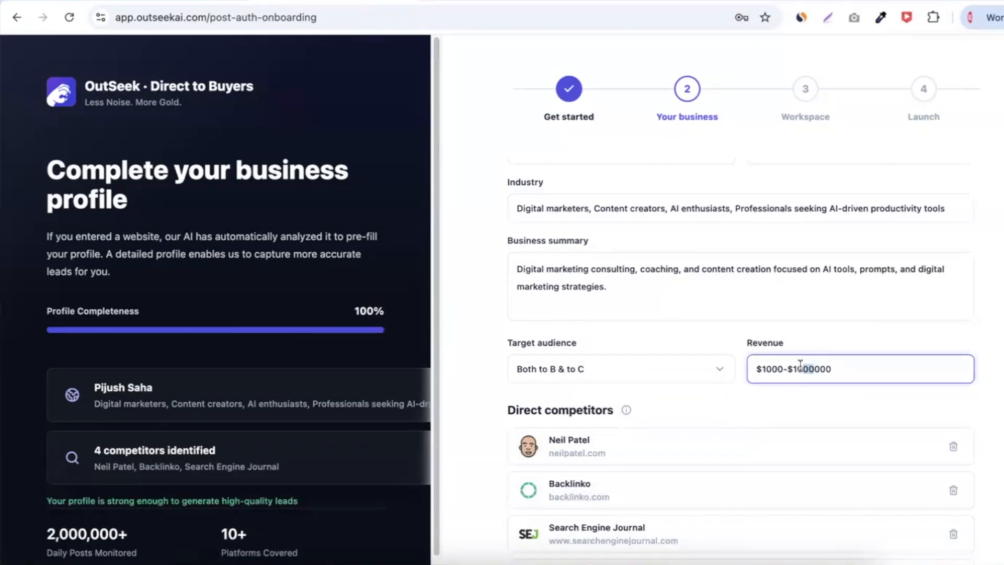
pyautogui.click(792, 401)
# Rewrite the business summary: the company provides Google ads, AI Automation, SEO Services to local businesses, ecommerce, saas, d2c, b2b all over world
pyautogui.scroll(1, 614, 314)
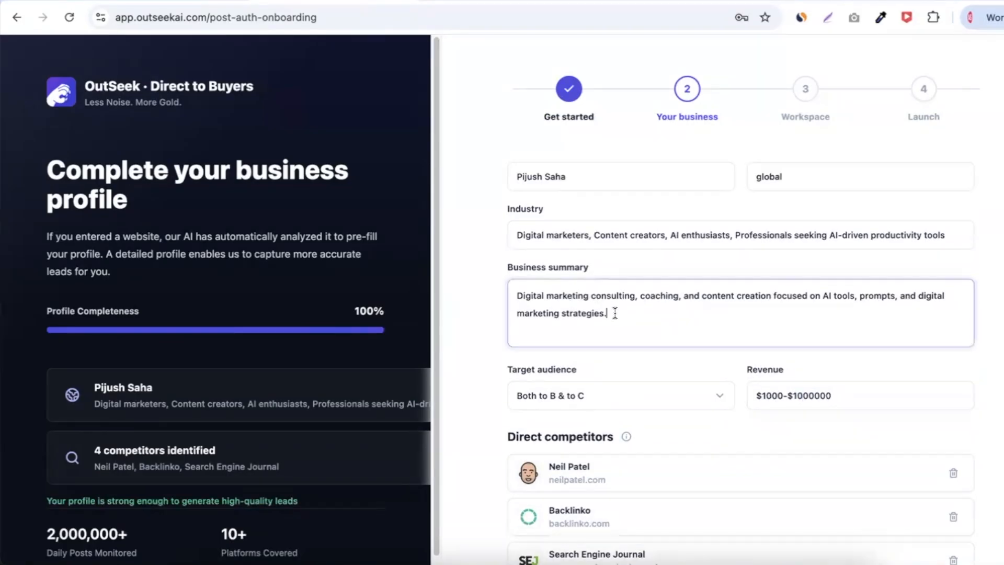
pyautogui.moveTo(613, 312); pyautogui.dragTo(512, 289)
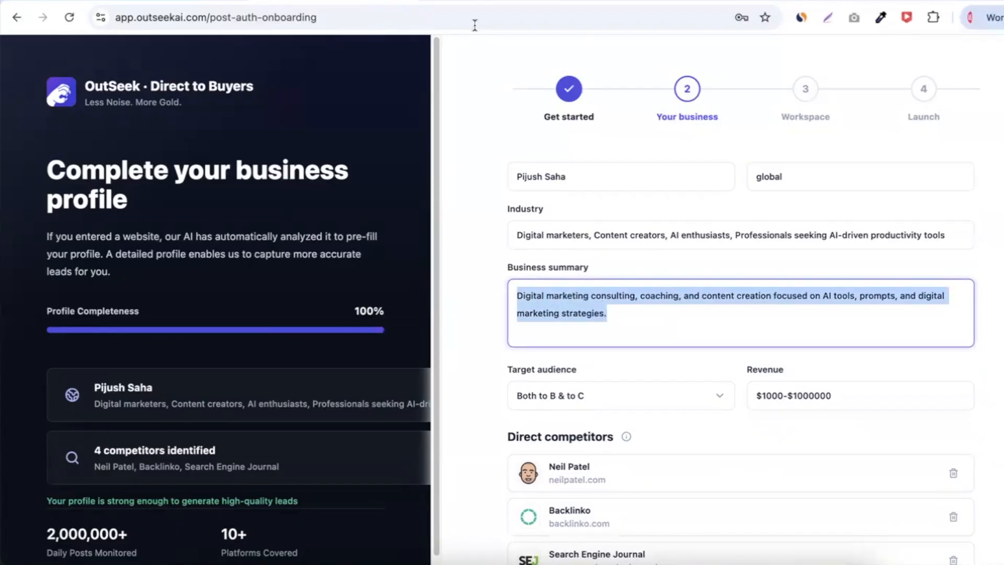
pyautogui.click(470, 2)
pyautogui.moveTo(543, 64)
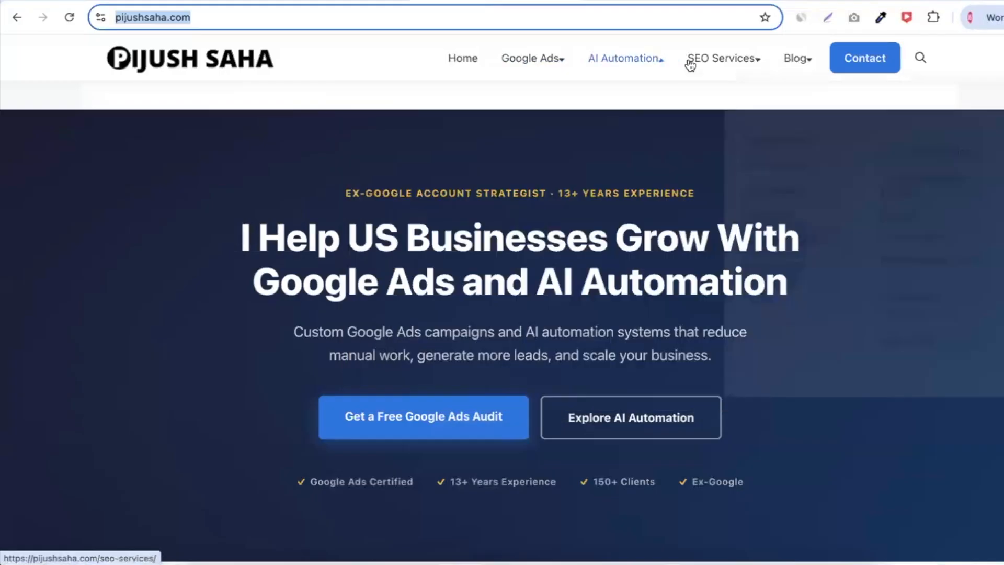
pyautogui.moveTo(706, 65)
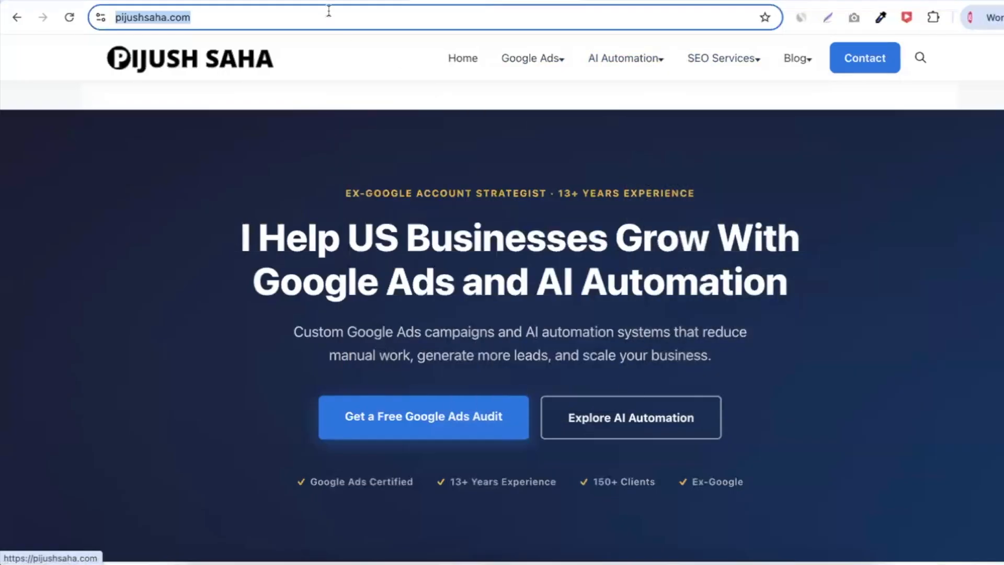
pyautogui.click(334, 5)
pyautogui.write('Pijush Saha provides Google ads, AI Automation, SEO Services to local businesses, ecommerce, saas, d2c, b2b all over world')
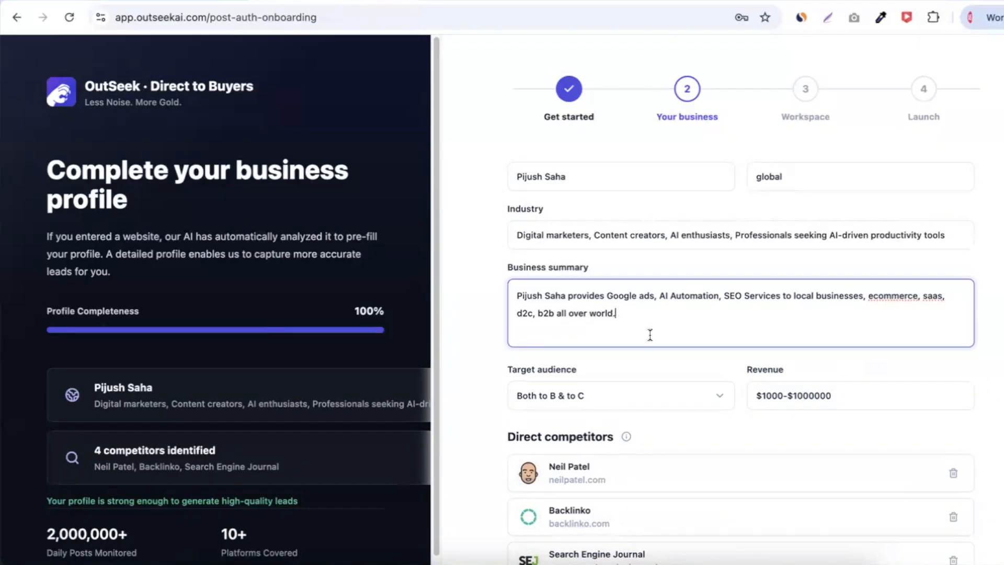
# Insert ", etc." after "b2b" in the business summary
pyautogui.moveTo(613, 296); pyautogui.dragTo(675, 318)
pyautogui.click(760, 299)
pyautogui.click(675, 317)
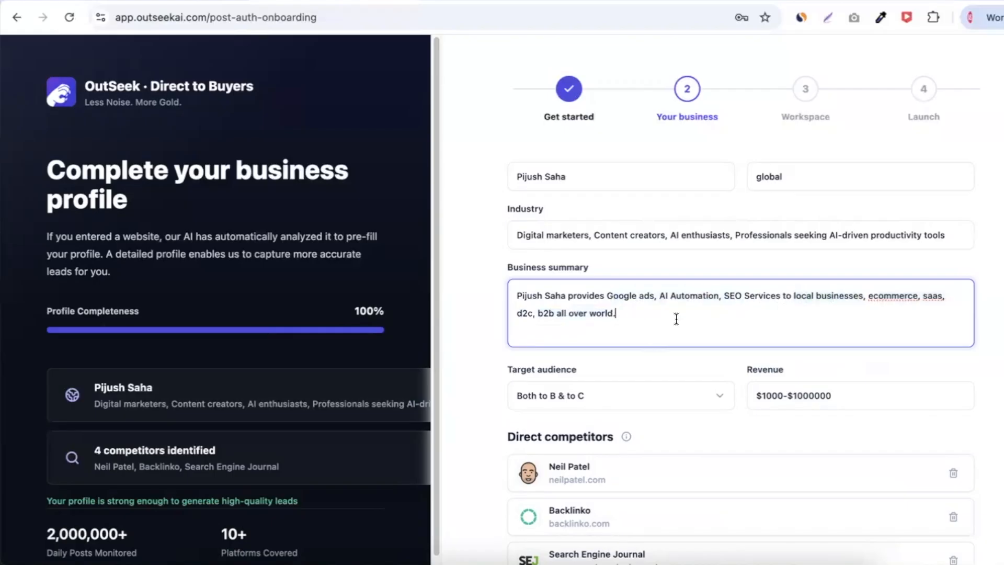
pyautogui.click(556, 320)
pyautogui.write(', etc.')
# Delete all four suggested companies from the direct competitors list
pyautogui.scroll(-2, 497, 375)
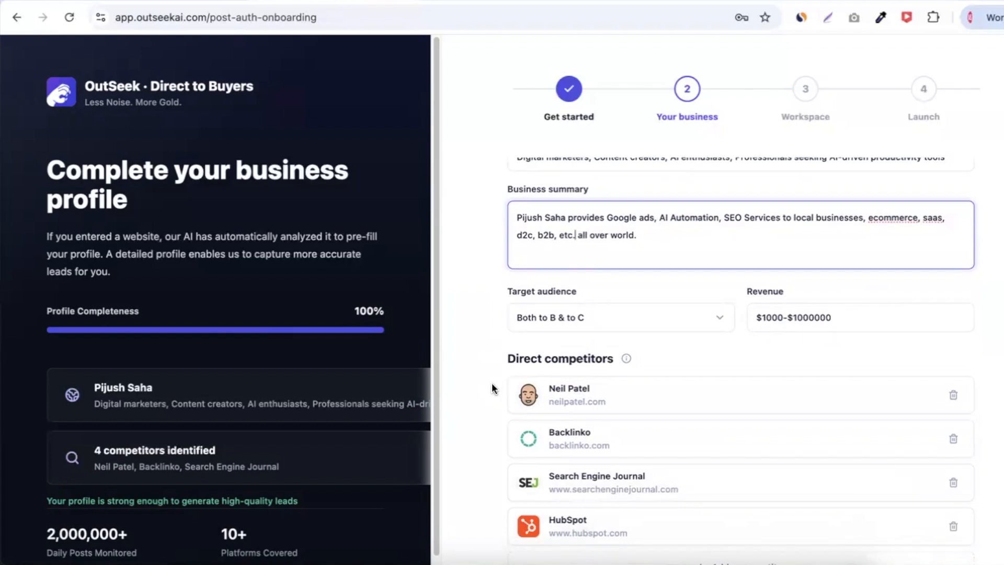
pyautogui.scroll(-2, 491, 384)
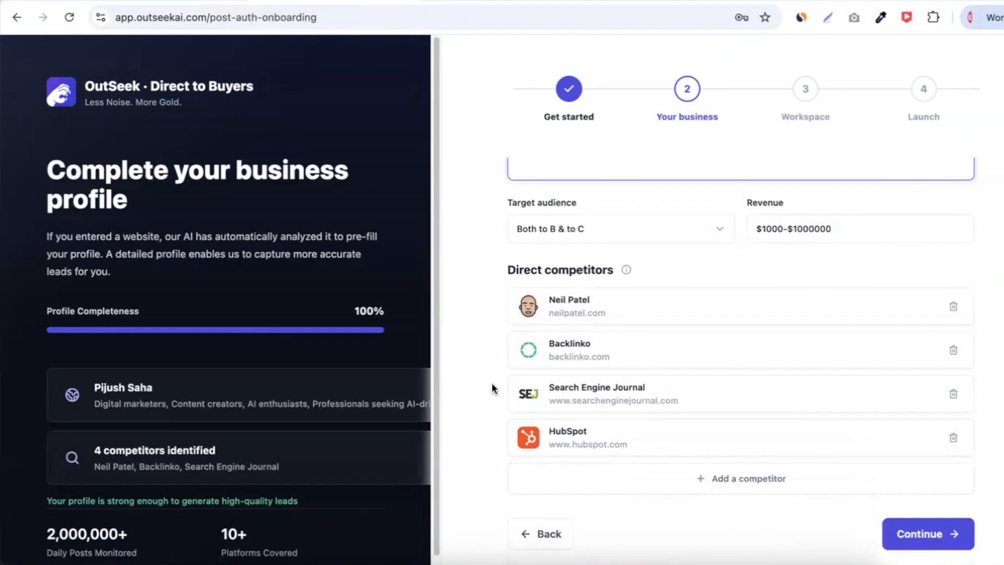
pyautogui.scroll(-1, 485, 359)
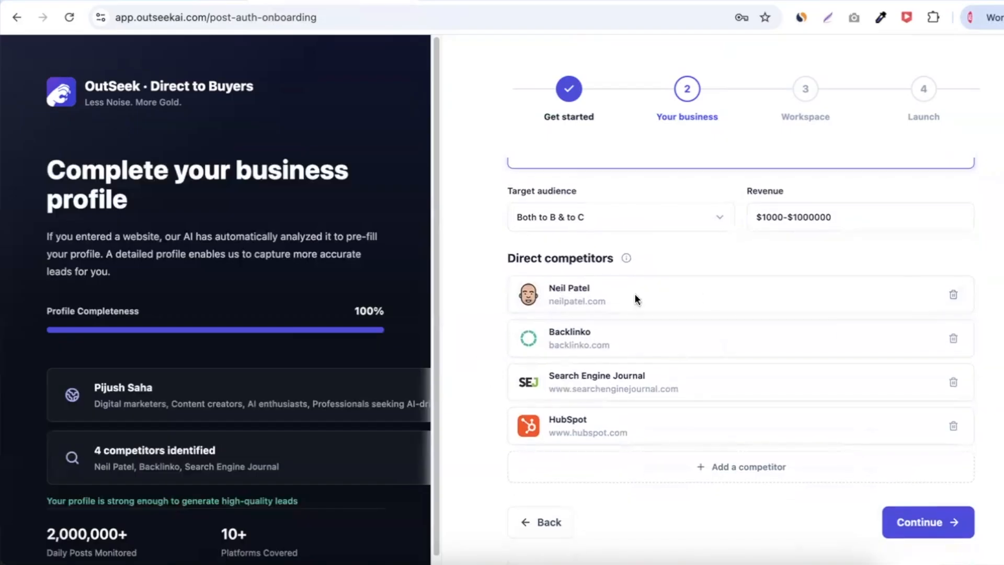
pyautogui.click(953, 339)
pyautogui.click(953, 340)
pyautogui.click(954, 381)
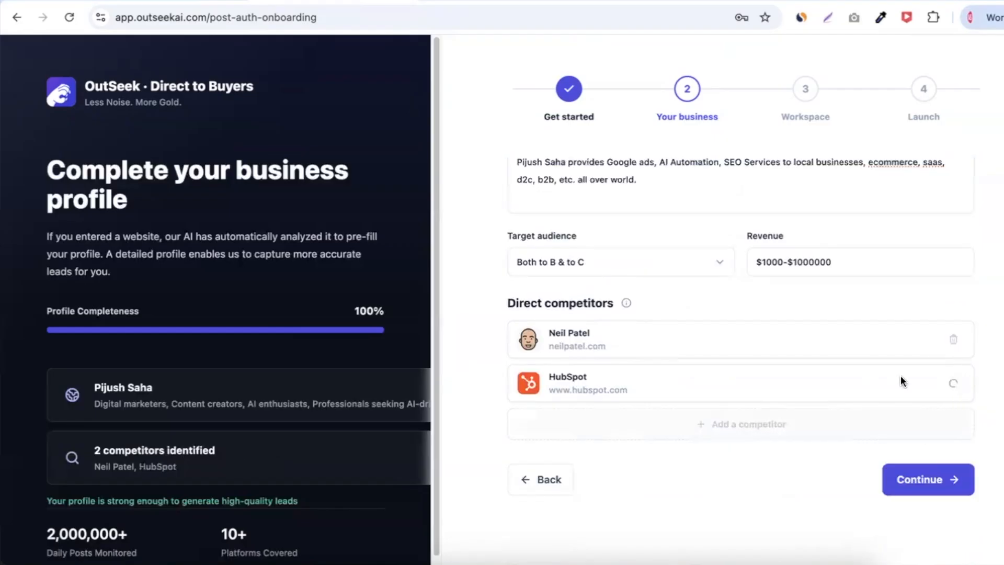
pyautogui.click(953, 386)
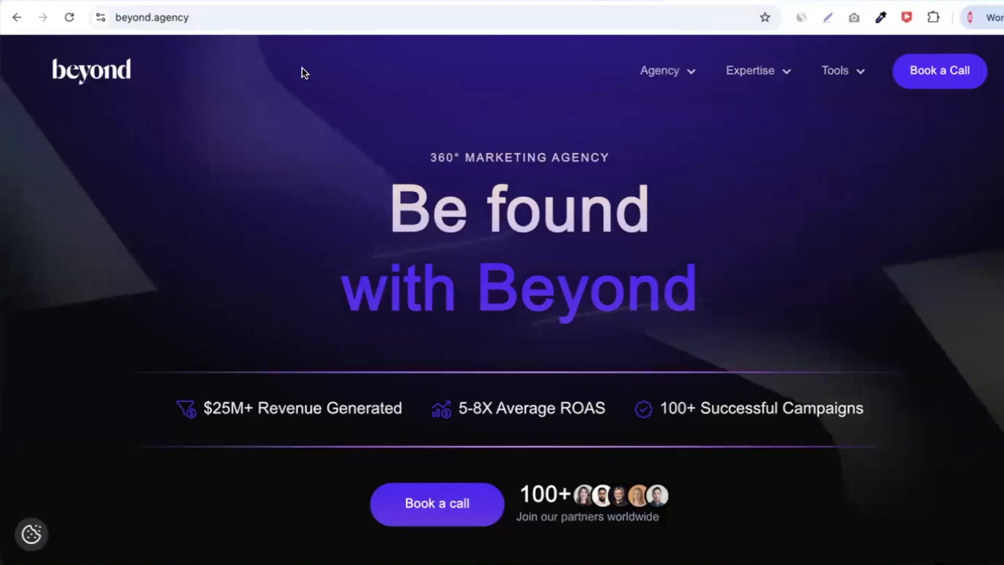
pyautogui.click(245, 18)
pyautogui.hotkey('ctrl', 'c')
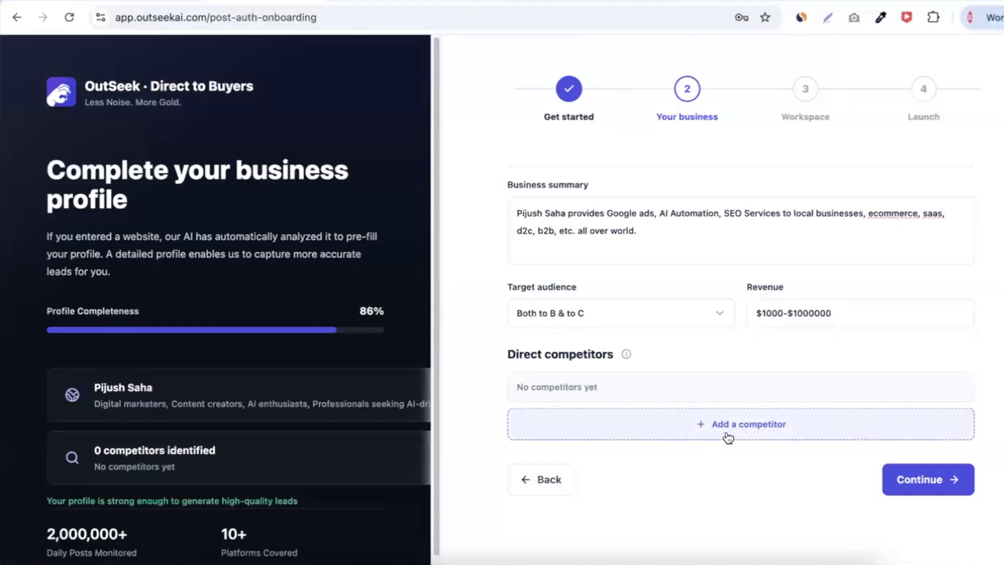
pyautogui.click(727, 436)
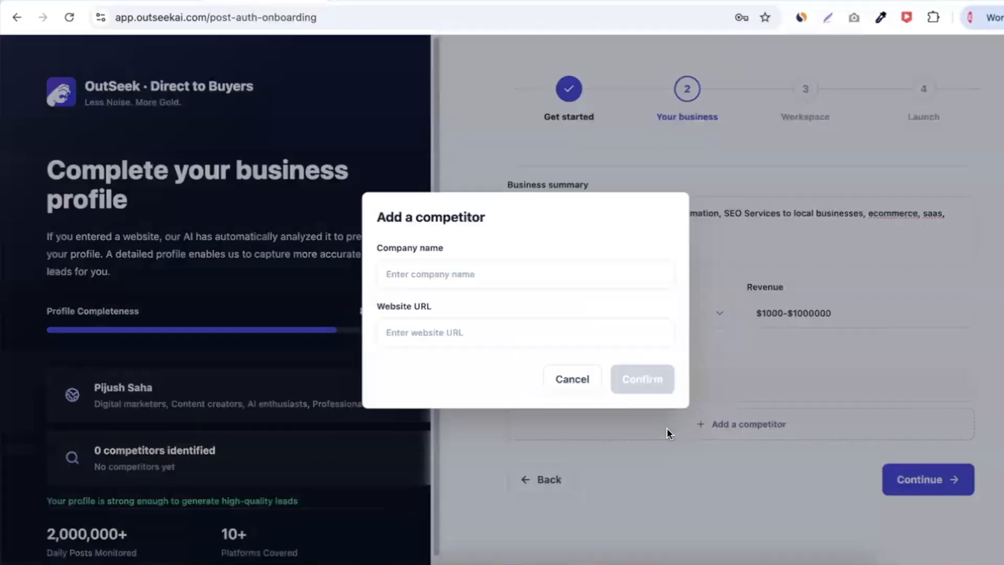
pyautogui.click(432, 331)
pyautogui.hotkey('ctrl', 'v')
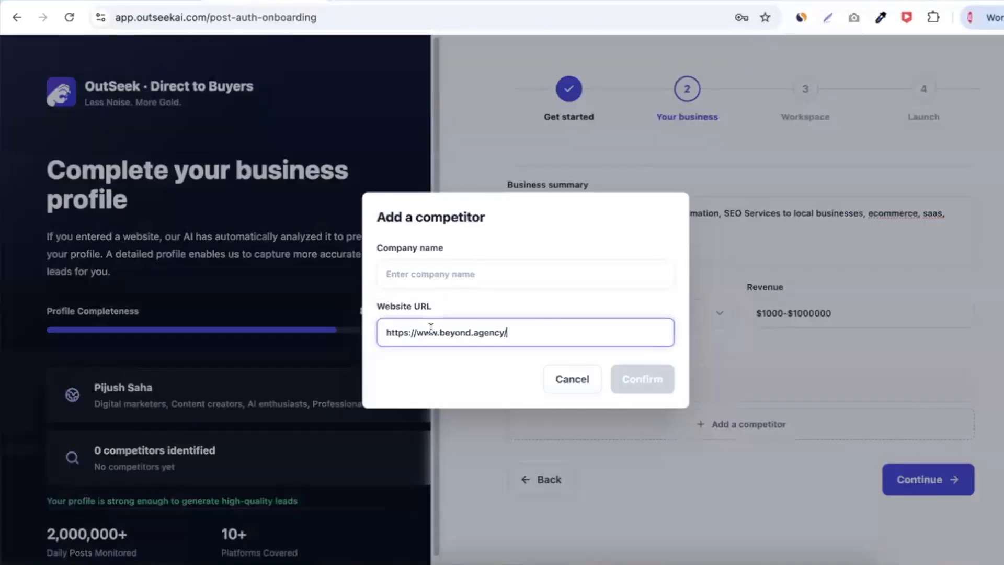
pyautogui.doubleClick(467, 336)
pyautogui.hotkey('ctrl', 'c')
pyautogui.click(444, 283)
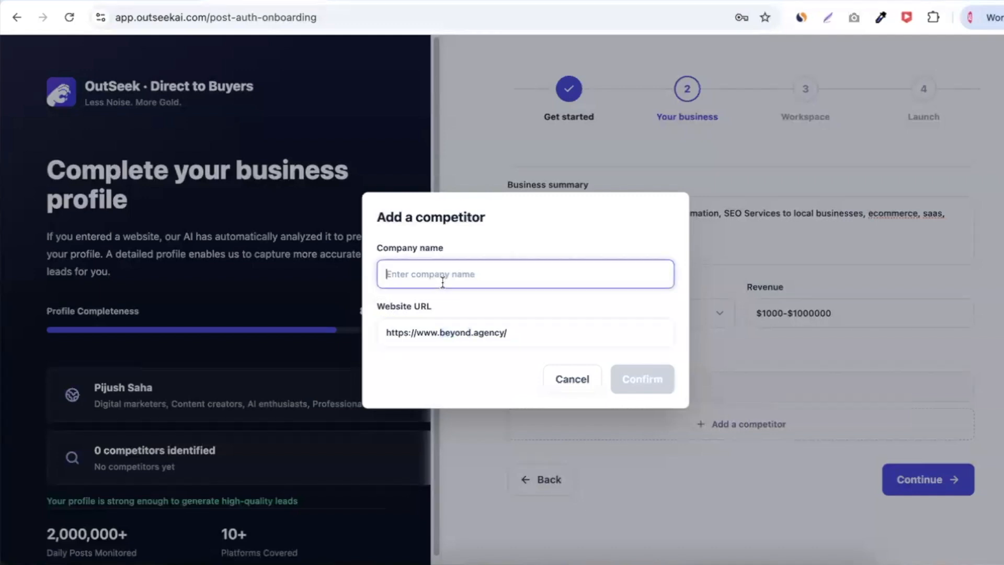
pyautogui.hotkey('ctrl', 'v')
pyautogui.write('agend')
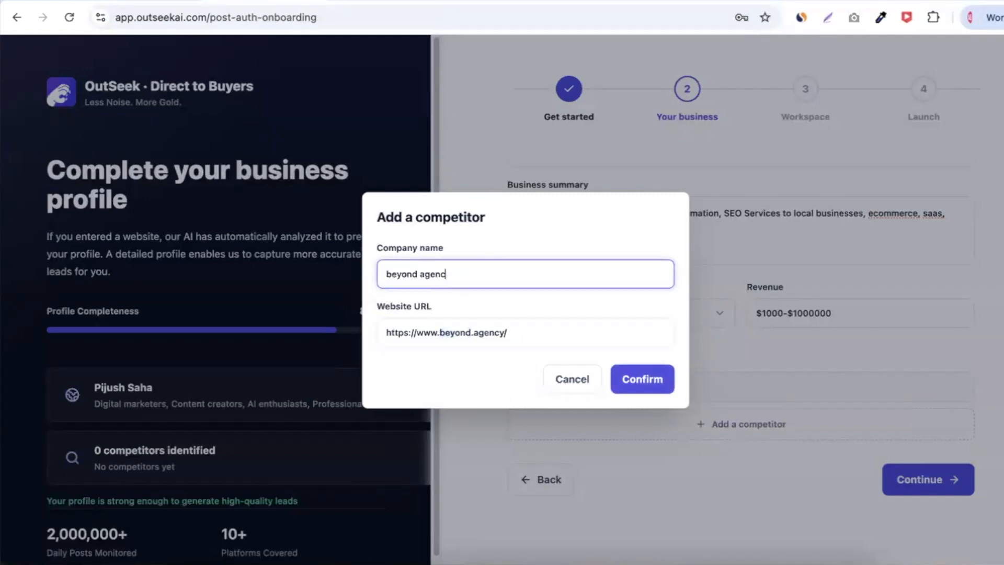
pyautogui.write('y')
pyautogui.click(642, 379)
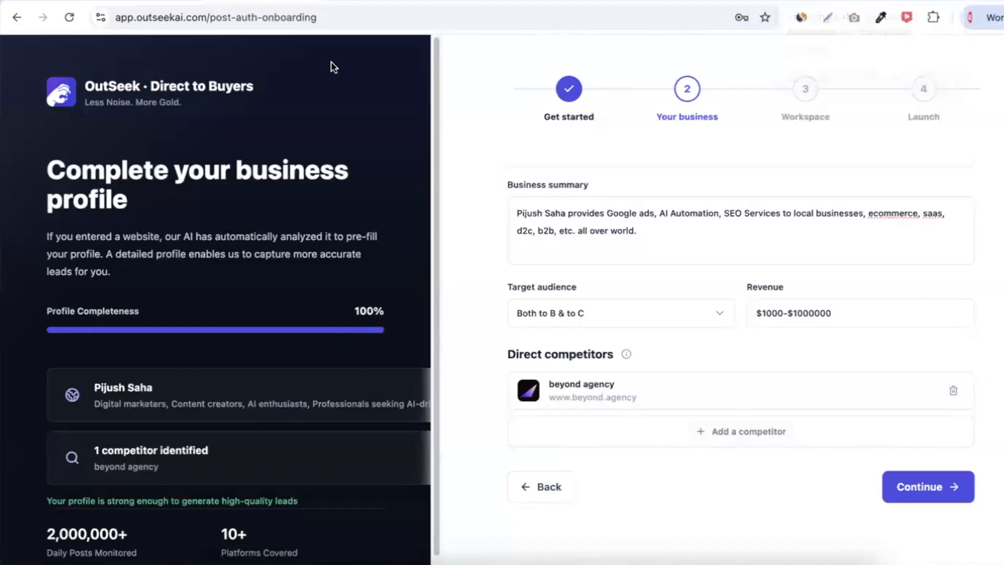
pyautogui.click(283, 1)
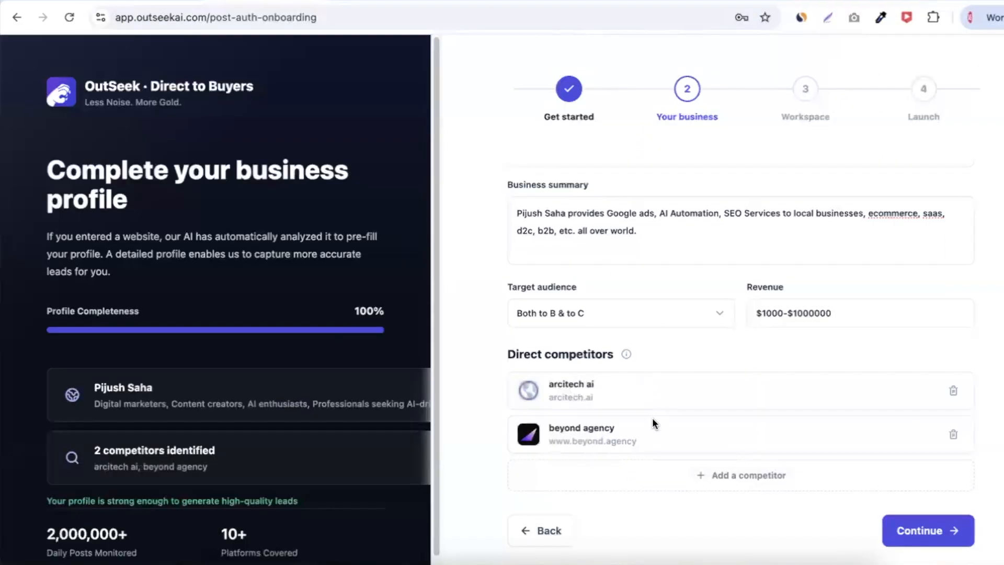
pyautogui.scroll(-1, 651, 417)
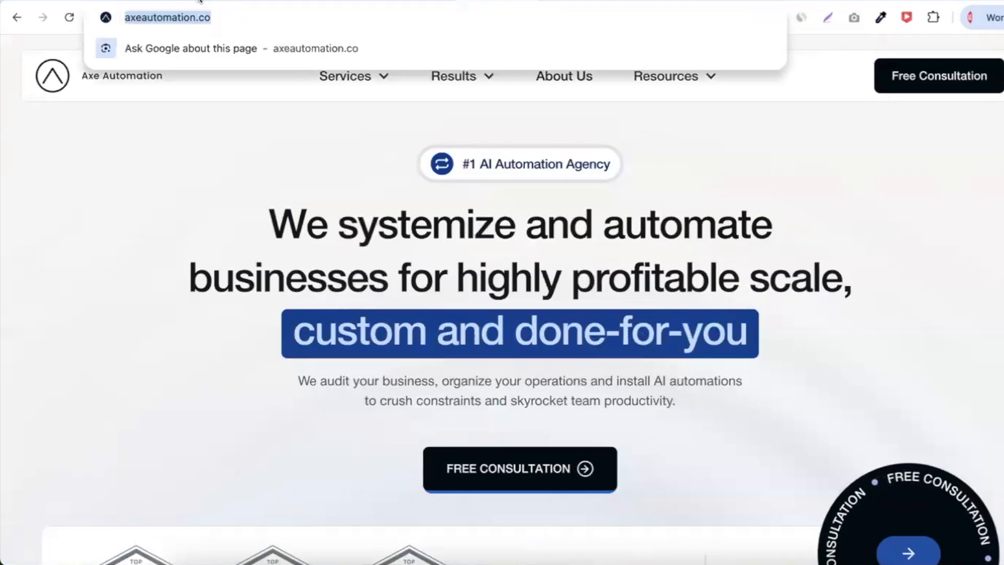
pyautogui.write('outseek')
pyautogui.press('Return')
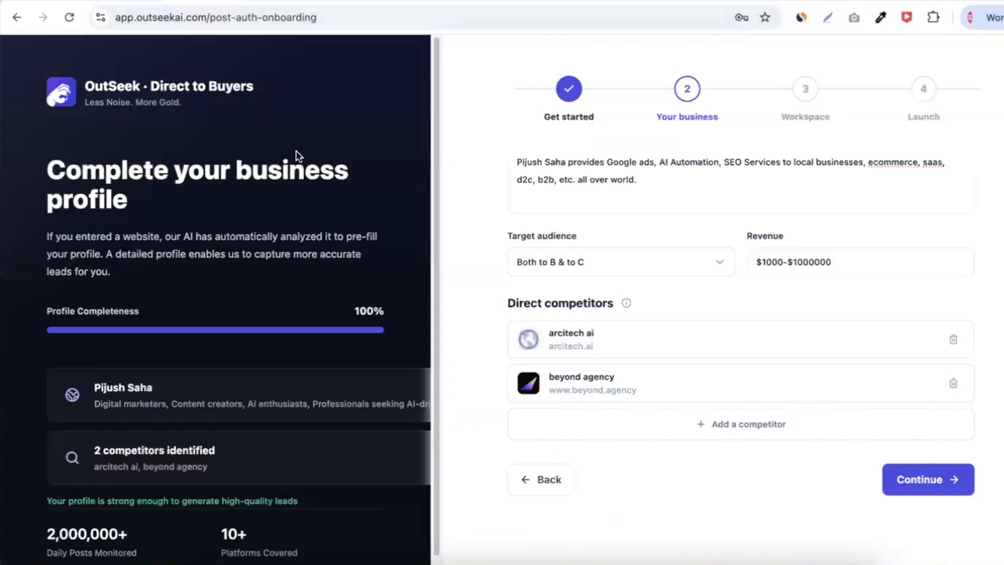
pyautogui.click(719, 423)
pyautogui.click(456, 331)
pyautogui.hotkey('ctrl', 'v')
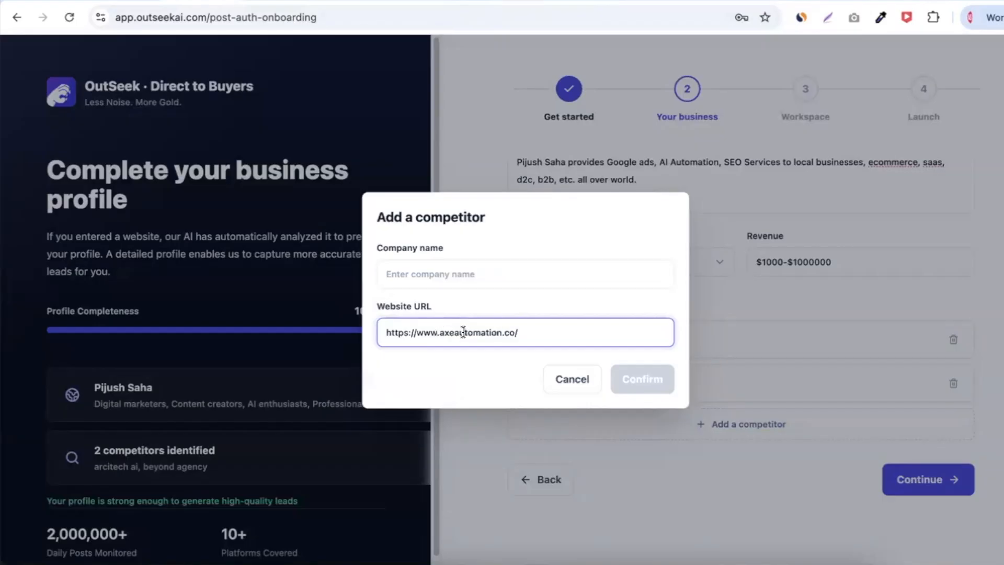
pyautogui.doubleClick(463, 332)
pyautogui.click(427, 279)
pyautogui.hotkey('ctrl', 'v')
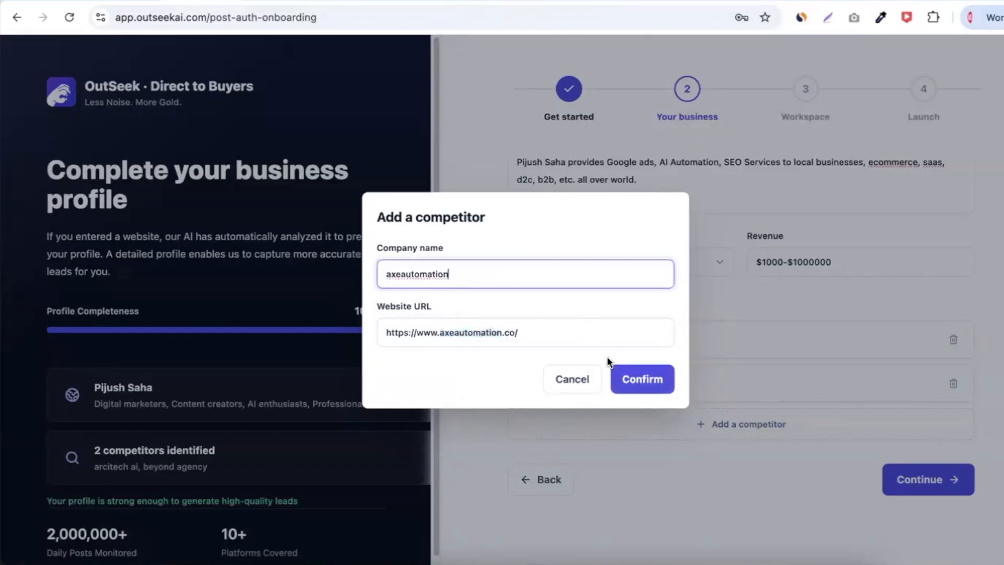
pyautogui.click(638, 380)
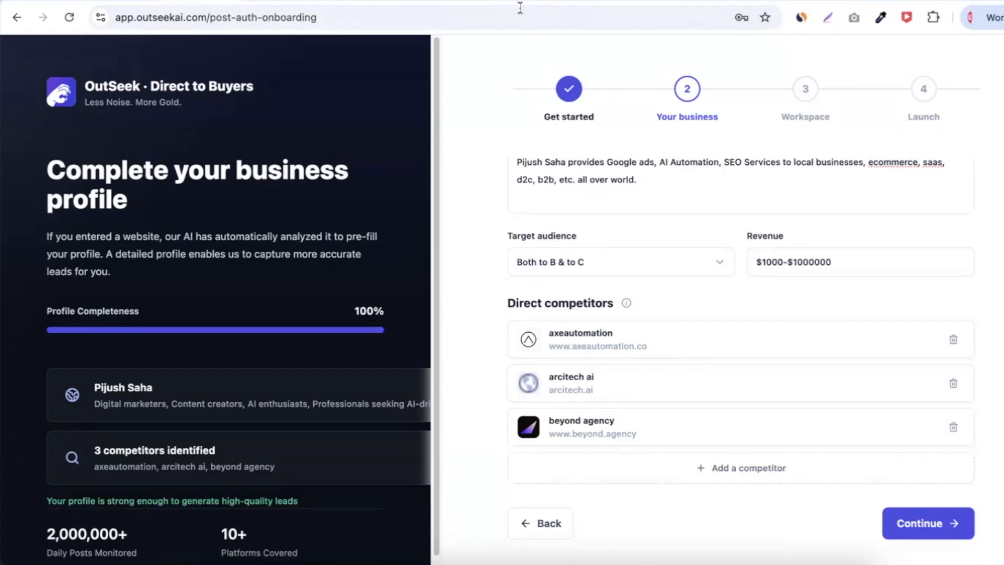
pyautogui.click(498, 0)
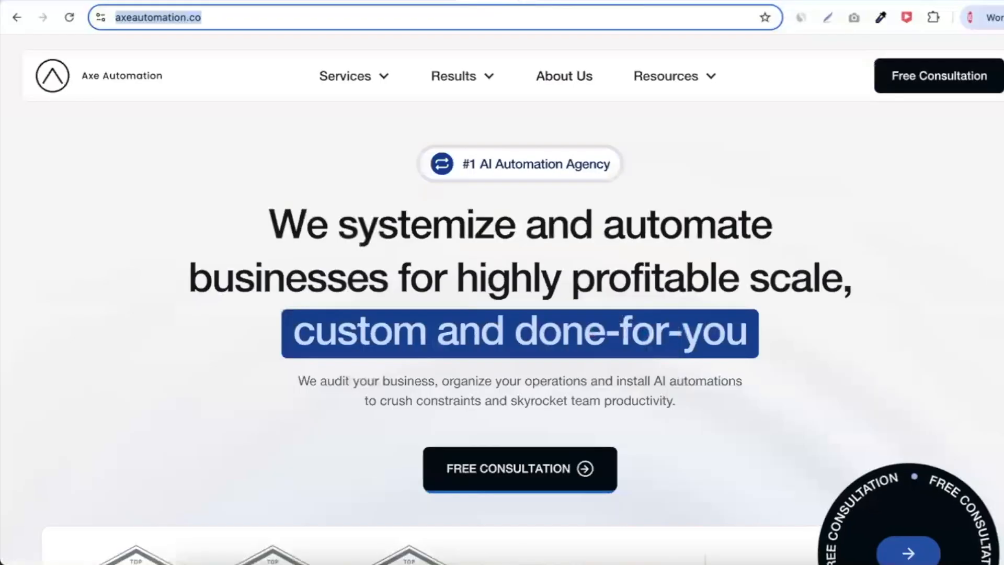
pyautogui.click(514, 0)
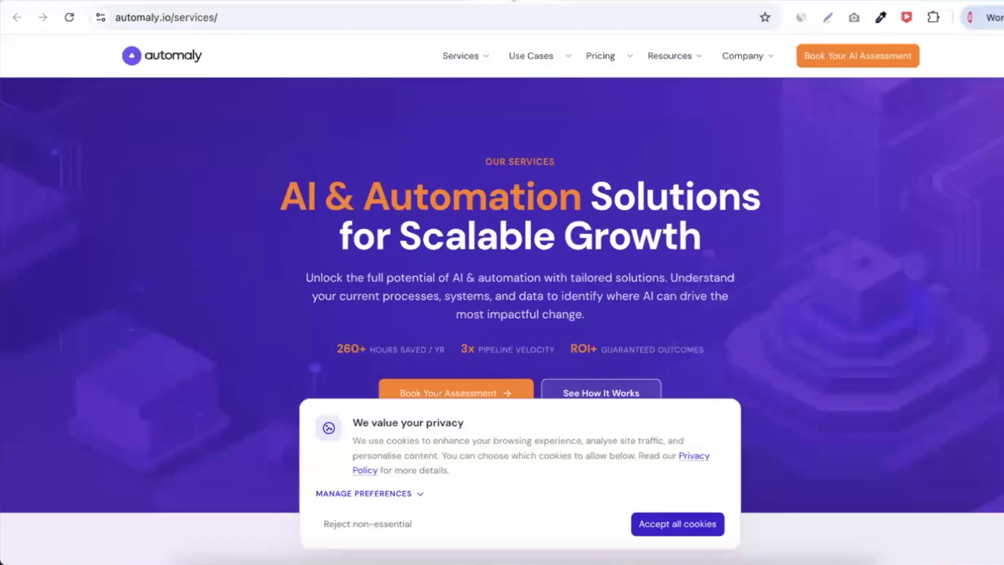
pyautogui.click(160, 61)
pyautogui.click(188, 17)
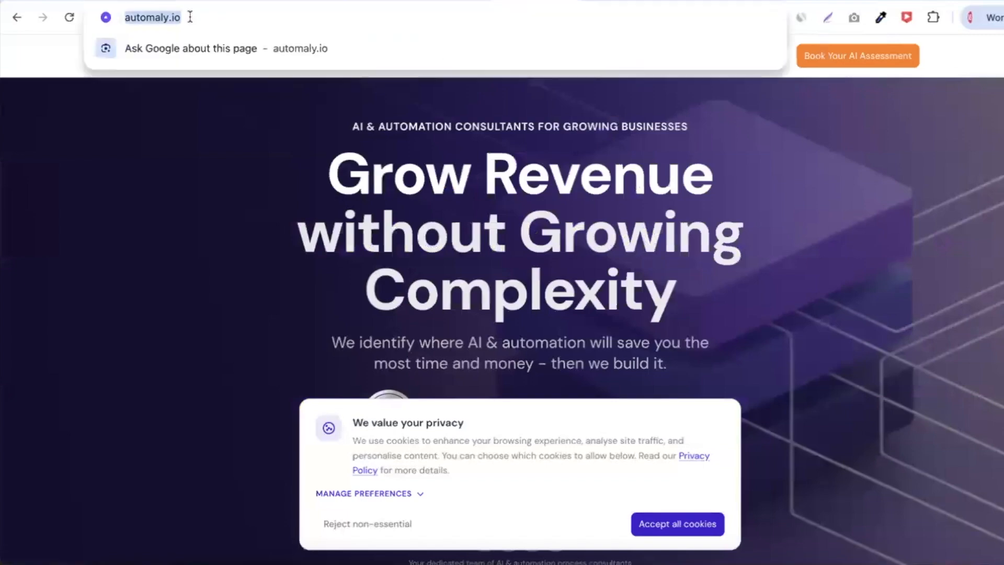
pyautogui.click(208, 1)
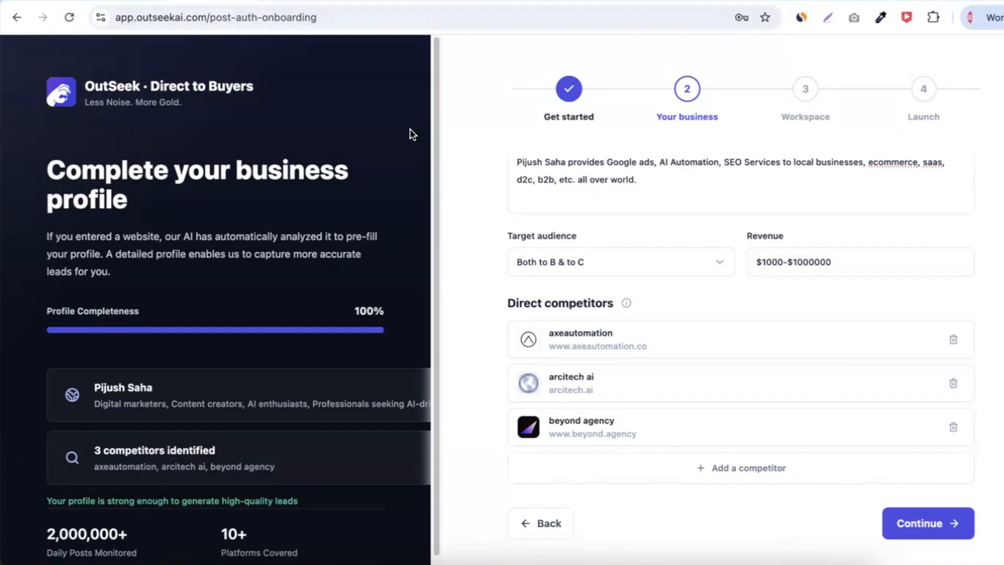
pyautogui.click(720, 479)
pyautogui.click(428, 332)
pyautogui.hotkey('ctrl', 'v')
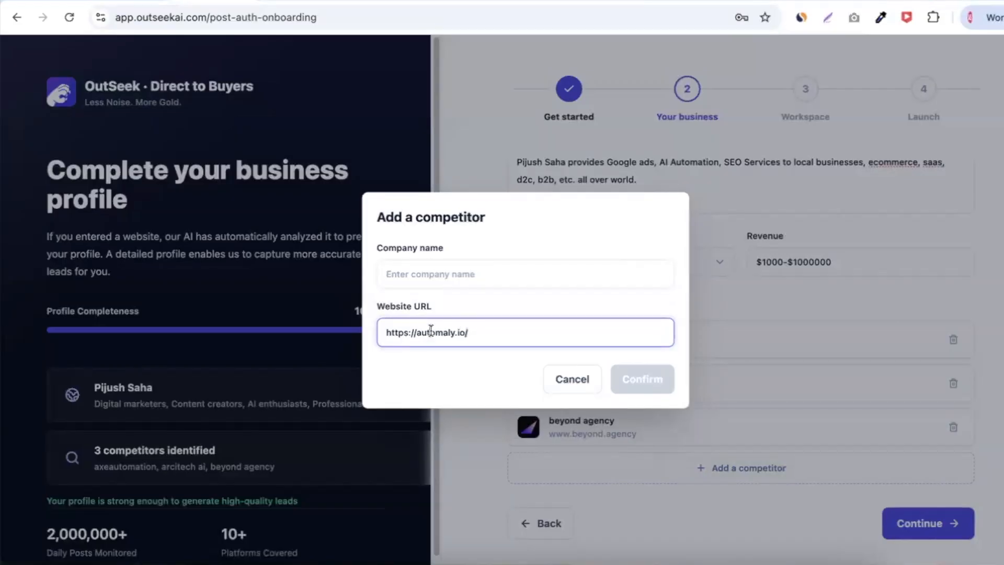
pyautogui.press('Return')
pyautogui.scroll(-3, 497, 363)
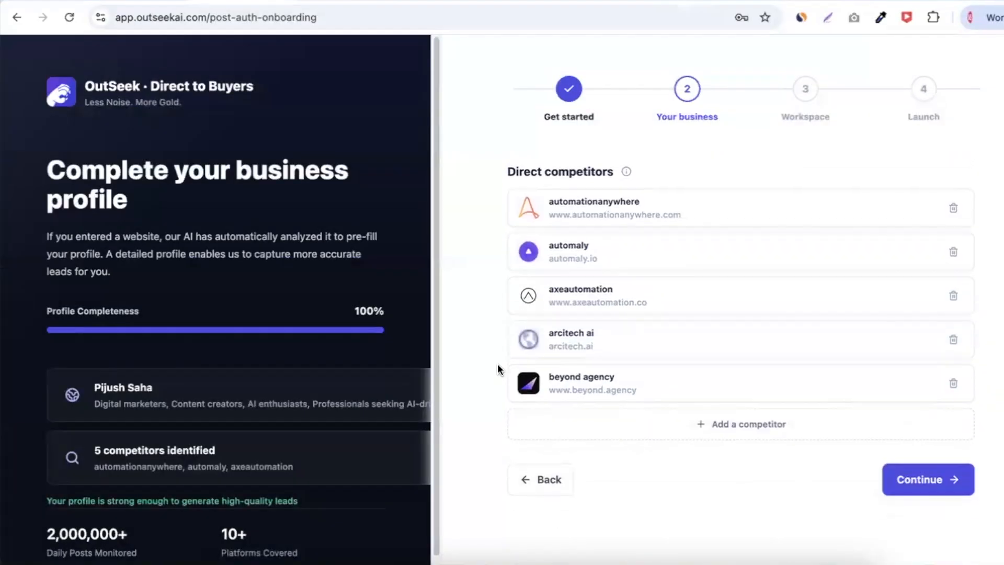
pyautogui.click(918, 479)
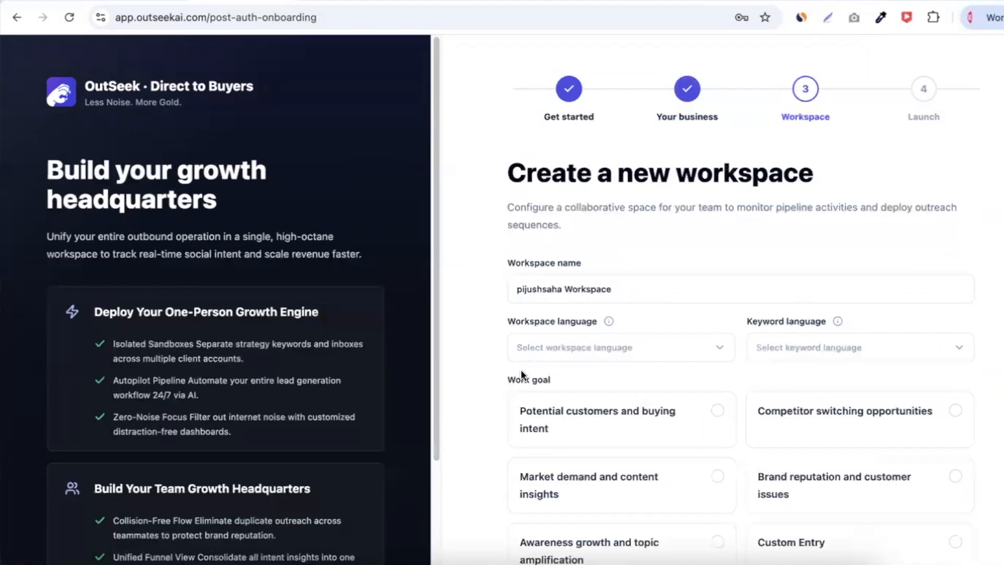
# Set both the workspace language and the keyword language to English for the new workspace
pyautogui.scroll(-2, 482, 347)
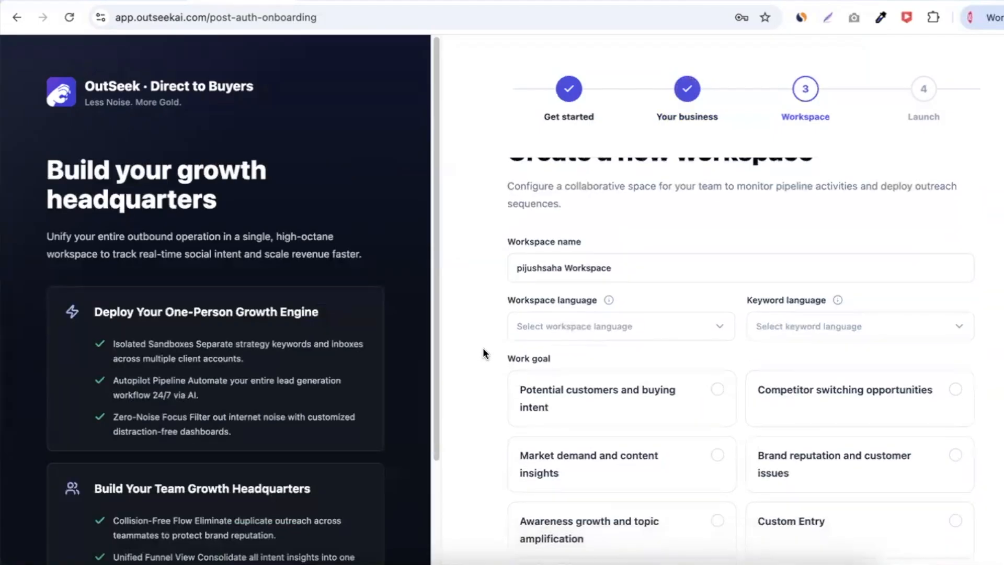
pyautogui.scroll(1, 482, 347)
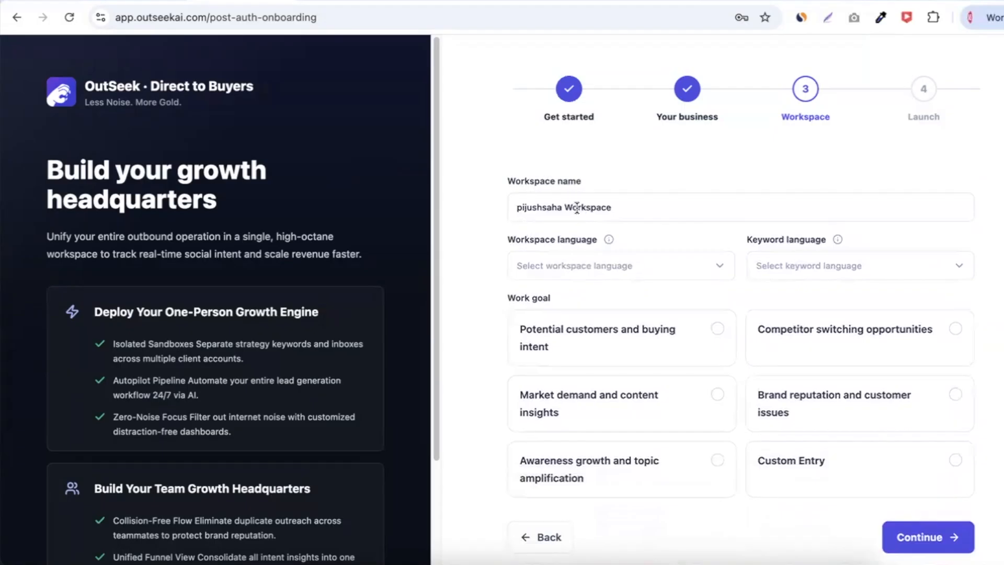
pyautogui.click(565, 268)
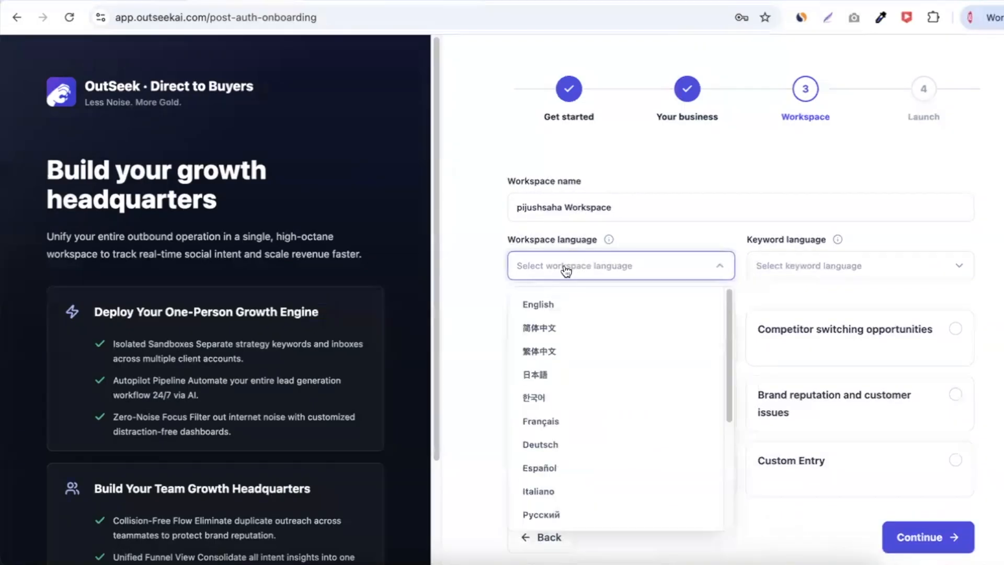
pyautogui.click(553, 307)
pyautogui.click(807, 264)
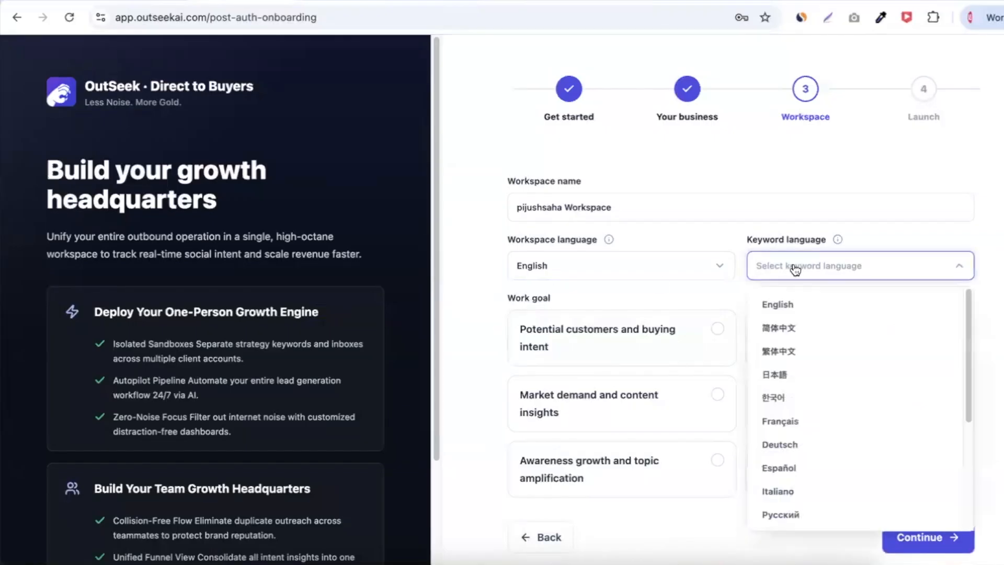
pyautogui.click(787, 302)
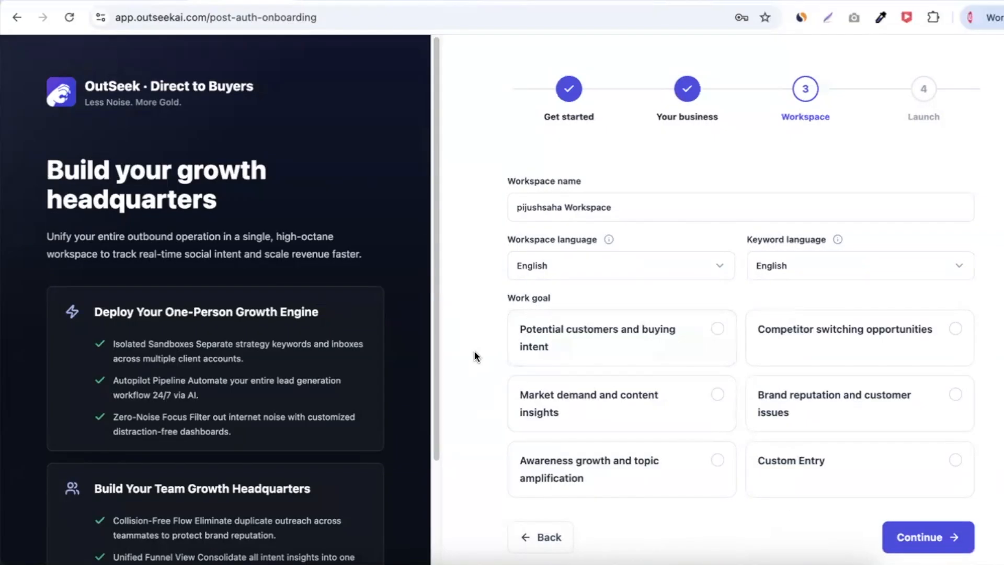
# Choose "Potential customers and buying intent" as the work goal and proceed to the launch stage
pyautogui.scroll(-1, 474, 350)
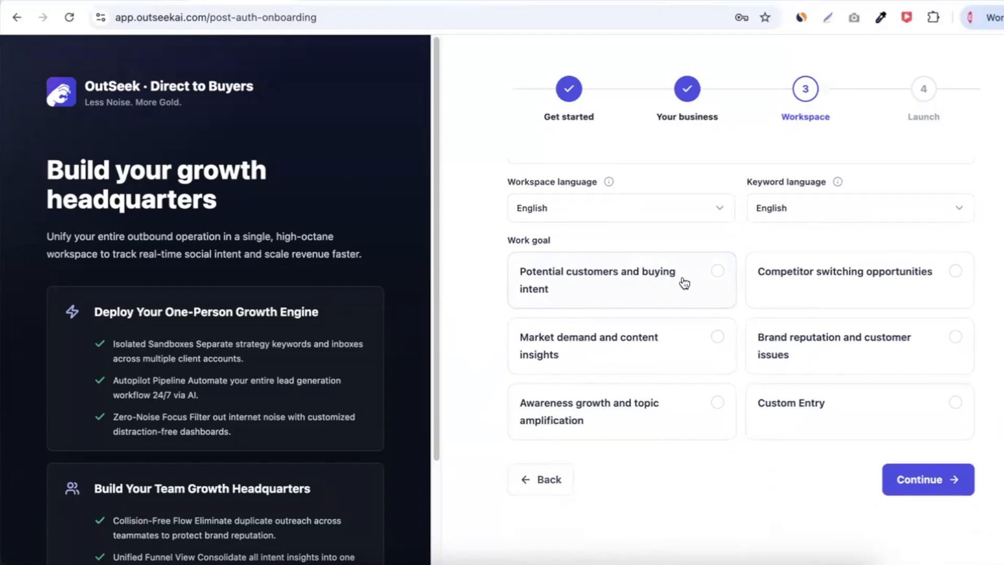
pyautogui.click(710, 276)
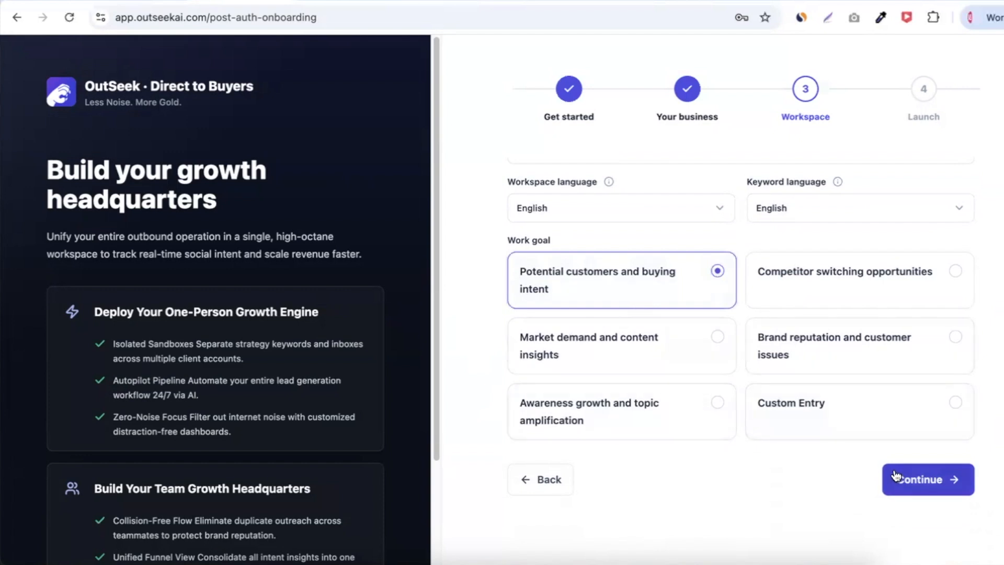
pyautogui.click(915, 482)
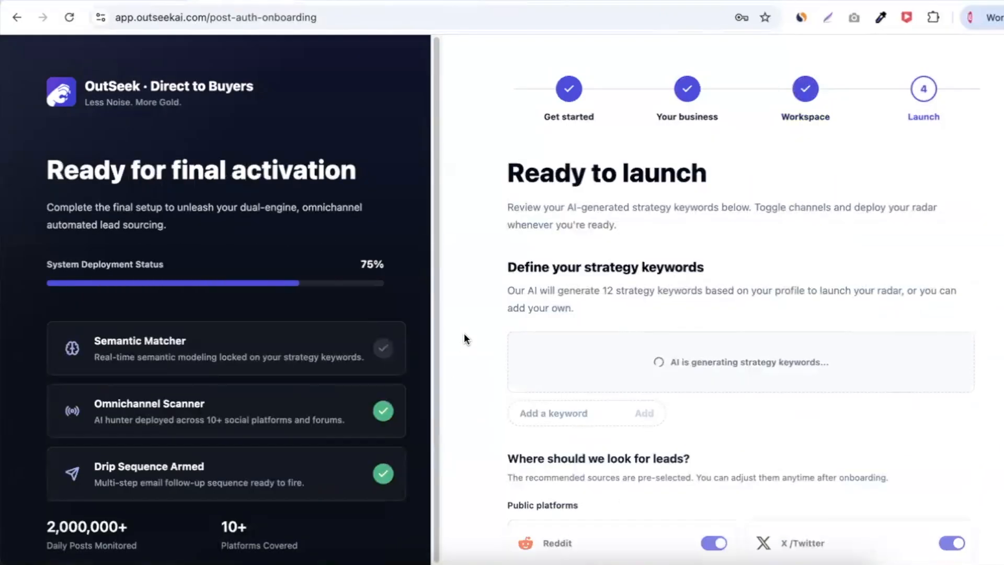
# Remove the owner's name and "digital marketing coaching" from the generated strategy keywords
pyautogui.scroll(-2, 496, 299)
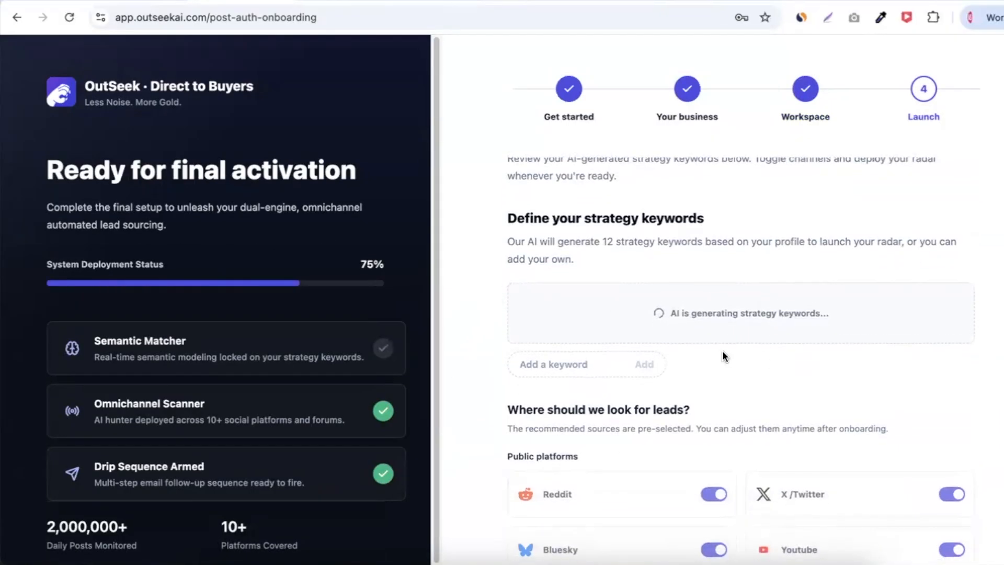
pyautogui.scroll(-3, 727, 353)
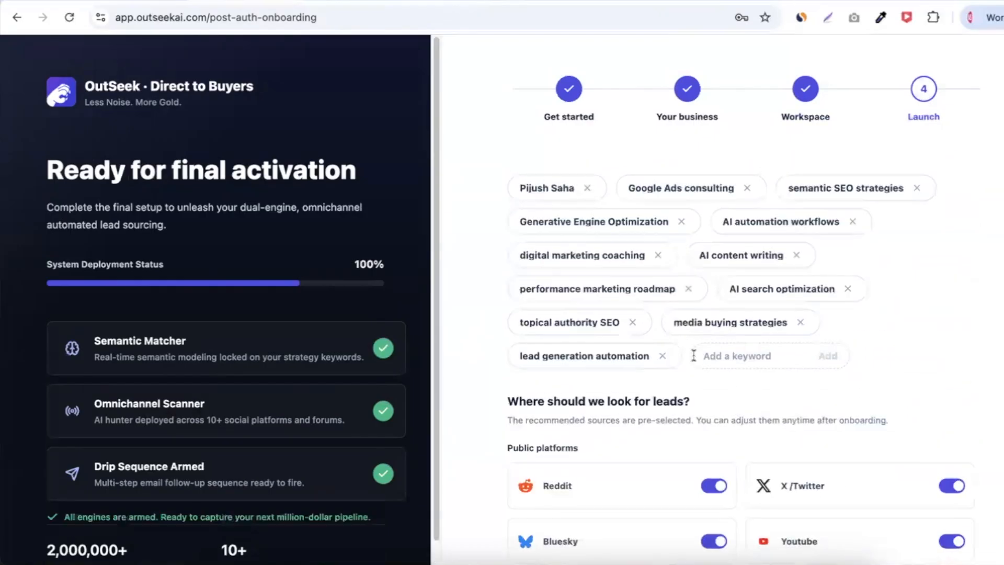
pyautogui.scroll(-4, 716, 334)
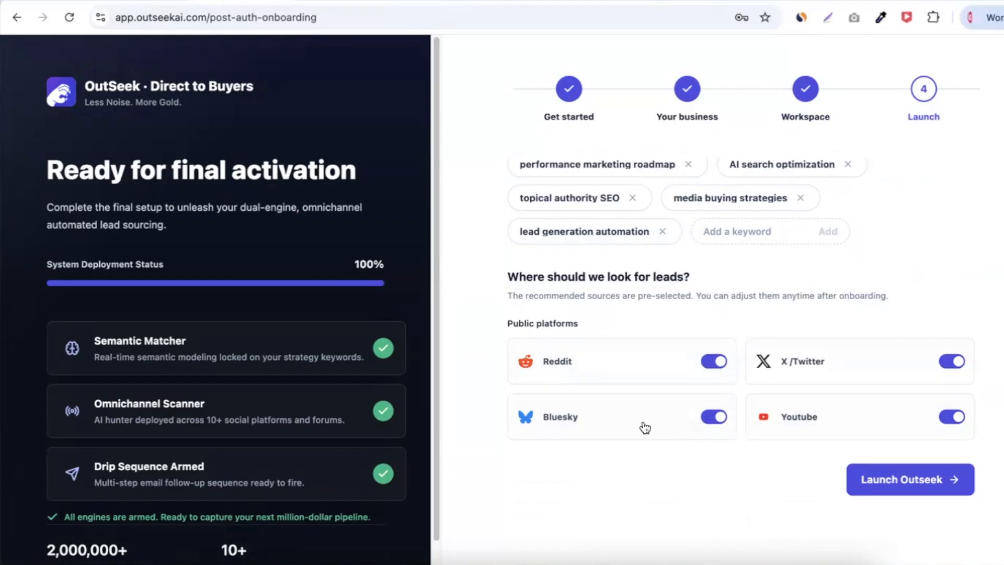
pyautogui.scroll(5, 644, 428)
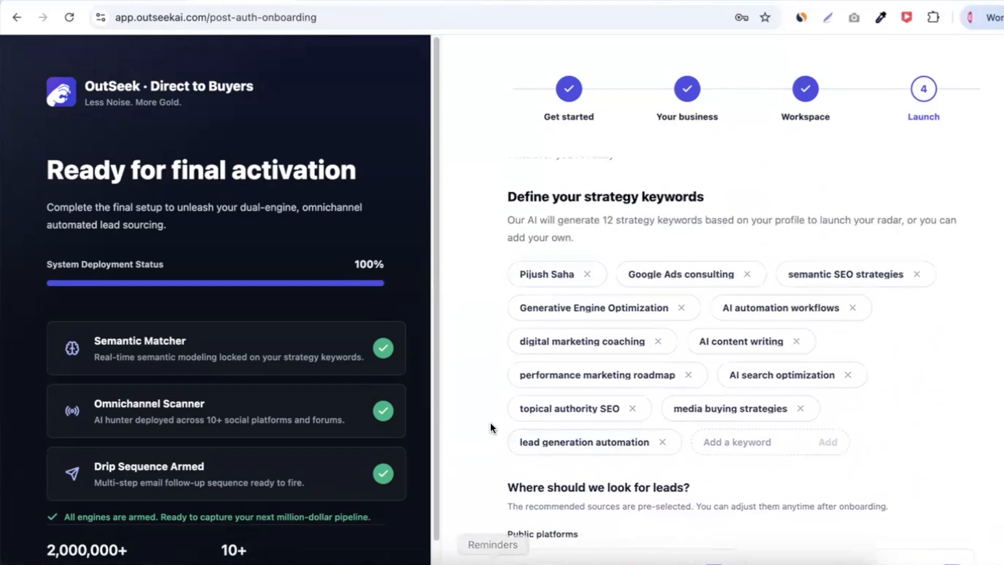
pyautogui.click(587, 274)
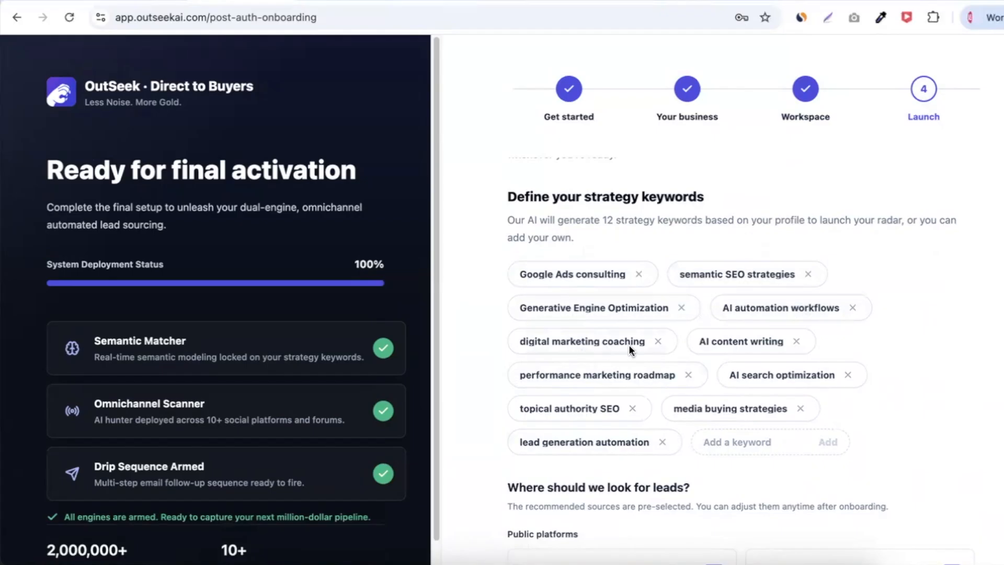
pyautogui.click(658, 341)
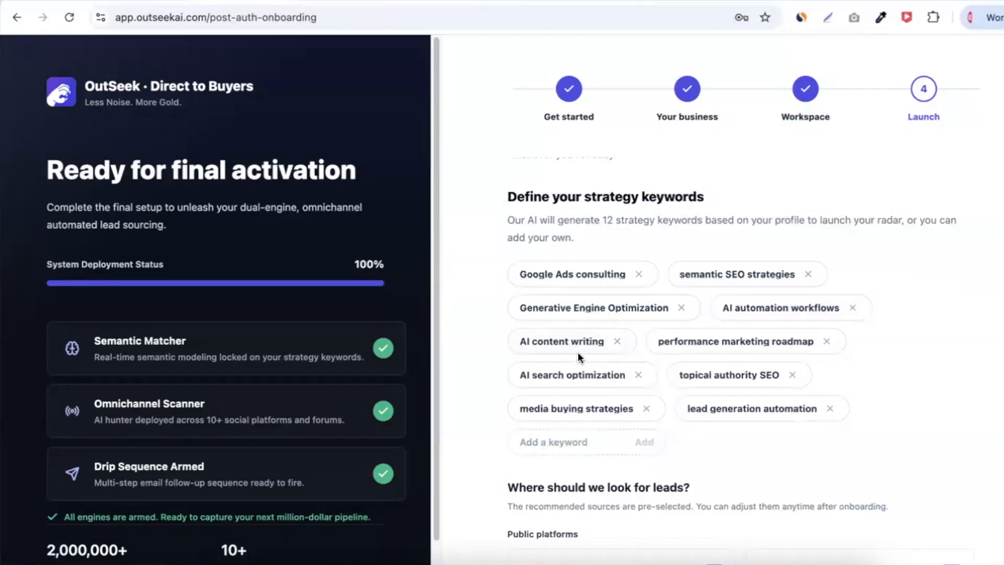
# Replace the strategy keyword "performance marketing roadmap" with "performance marketing"
pyautogui.scroll(-1, 578, 352)
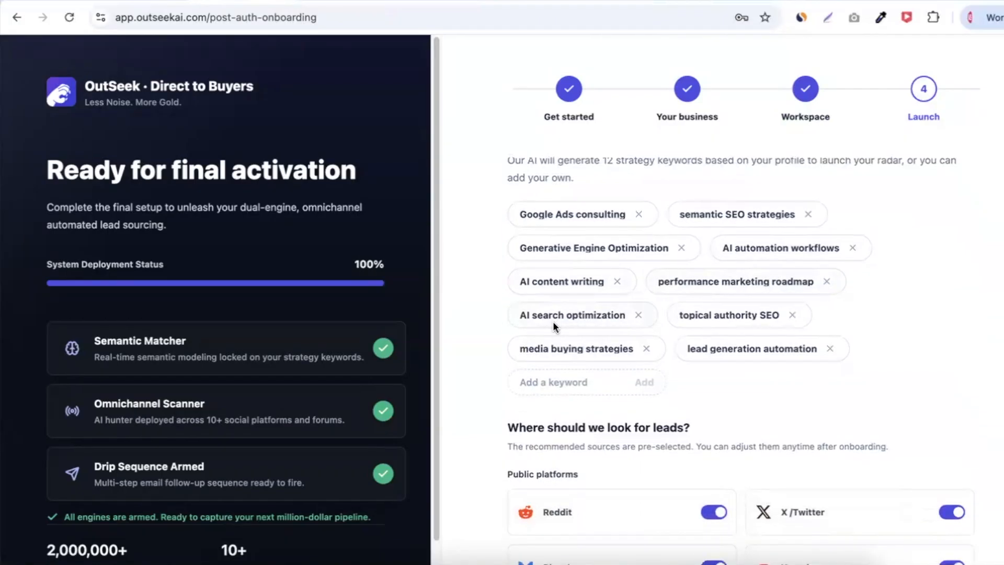
pyautogui.moveTo(766, 281); pyautogui.dragTo(657, 281)
pyautogui.click(565, 380)
pyautogui.write('performance marketing')
pyautogui.click(647, 386)
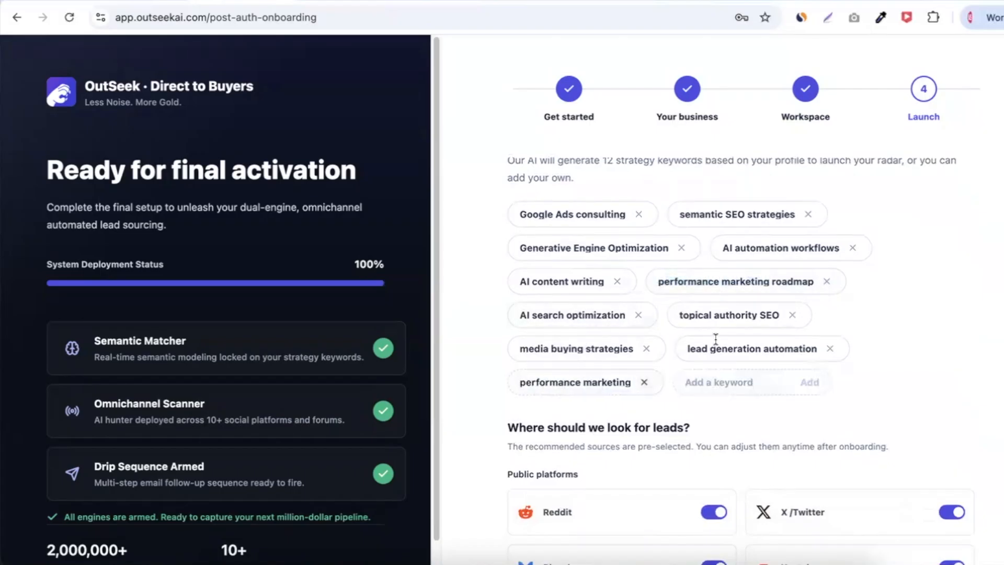
pyautogui.click(825, 281)
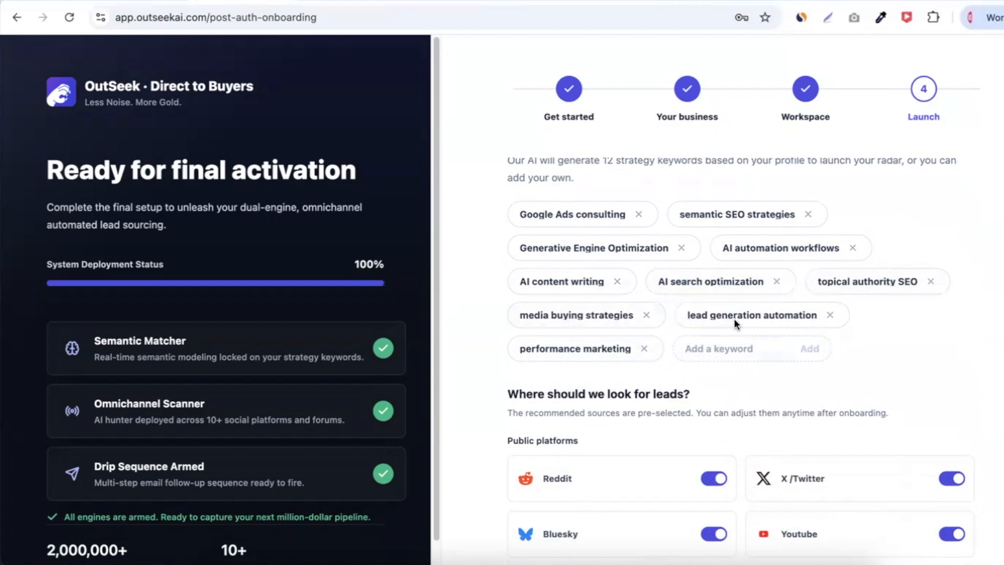
# Add the strategy keyword "AI Automation" and launch OutSeek with all four public platforms enabled
pyautogui.scroll(-1, 504, 378)
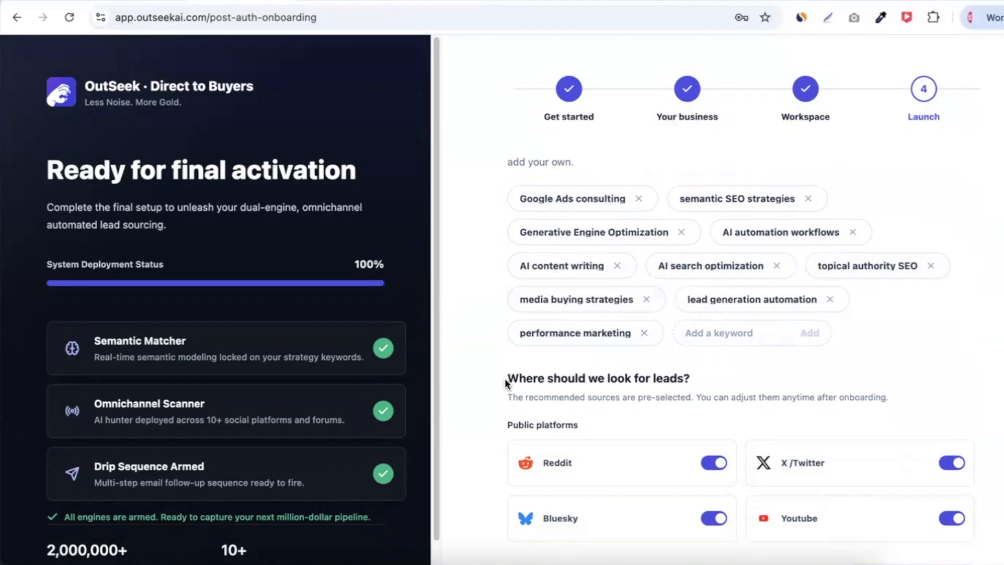
pyautogui.click(705, 320)
pyautogui.write('AI Automation')
pyautogui.click(809, 325)
pyautogui.scroll(-4, 800, 328)
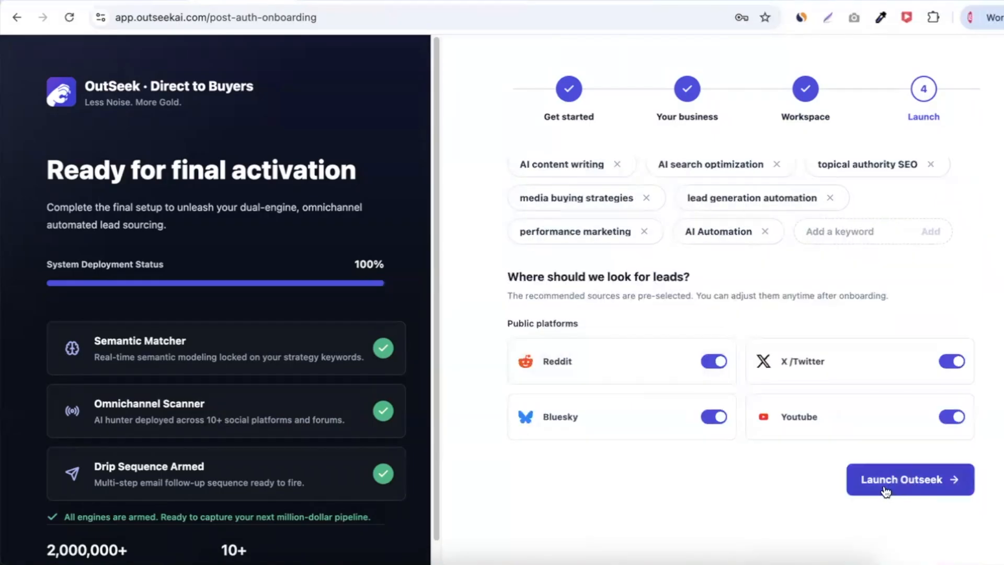
pyautogui.click(919, 479)
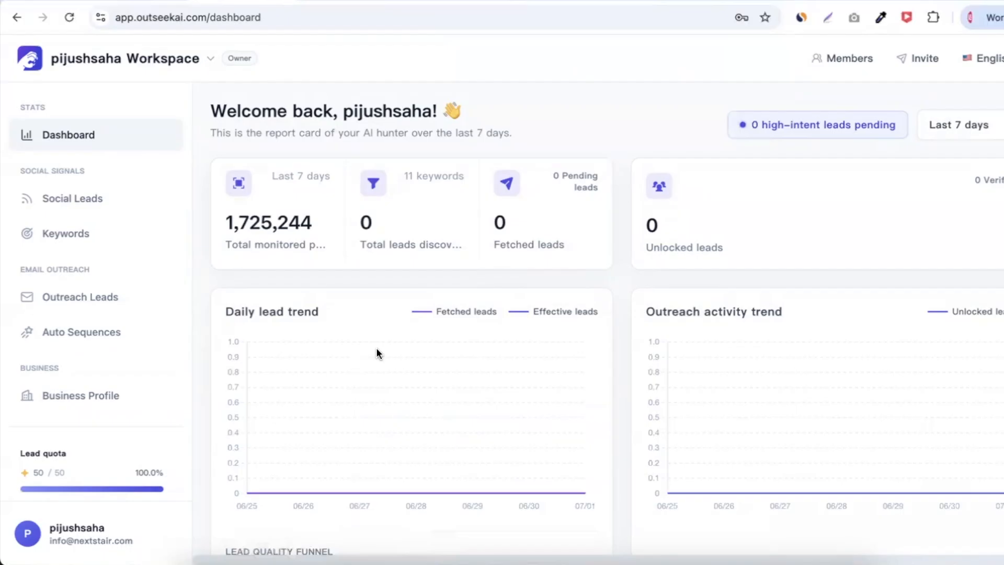
# Review the dashboard's lead trends, lead quality funnel, top keywords and workspace activity
pyautogui.scroll(-5, 375, 347)
pyautogui.scroll(-3, 377, 350)
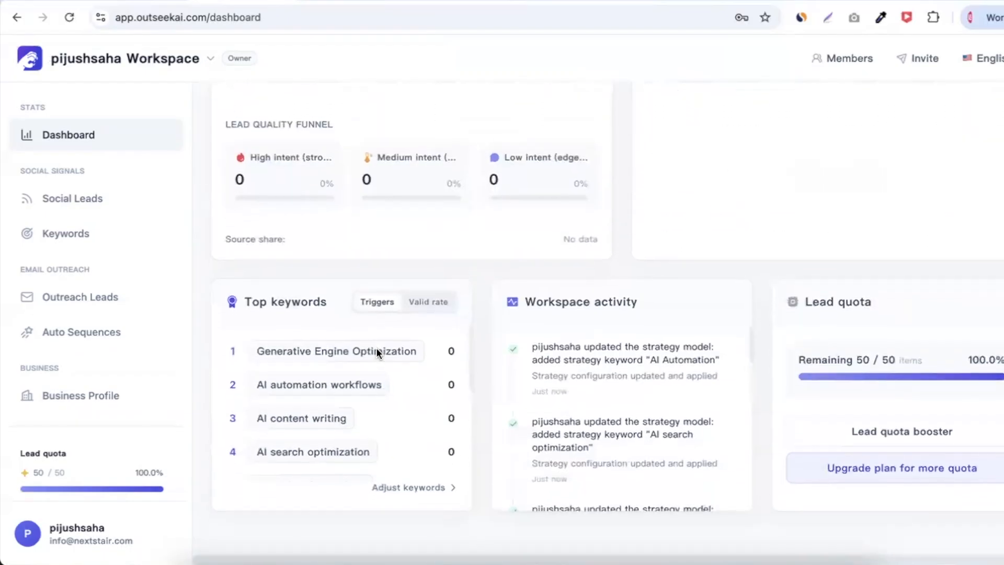
pyautogui.scroll(1, 313, 368)
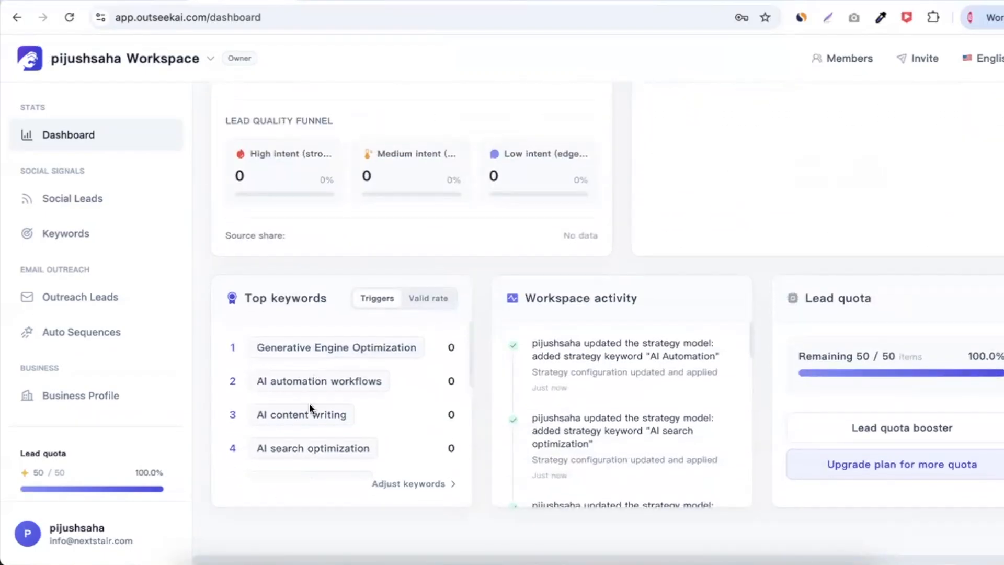
# Switch to the business website, open its contact page and review the message form and contact details
pyautogui.scroll(8, 226, 298)
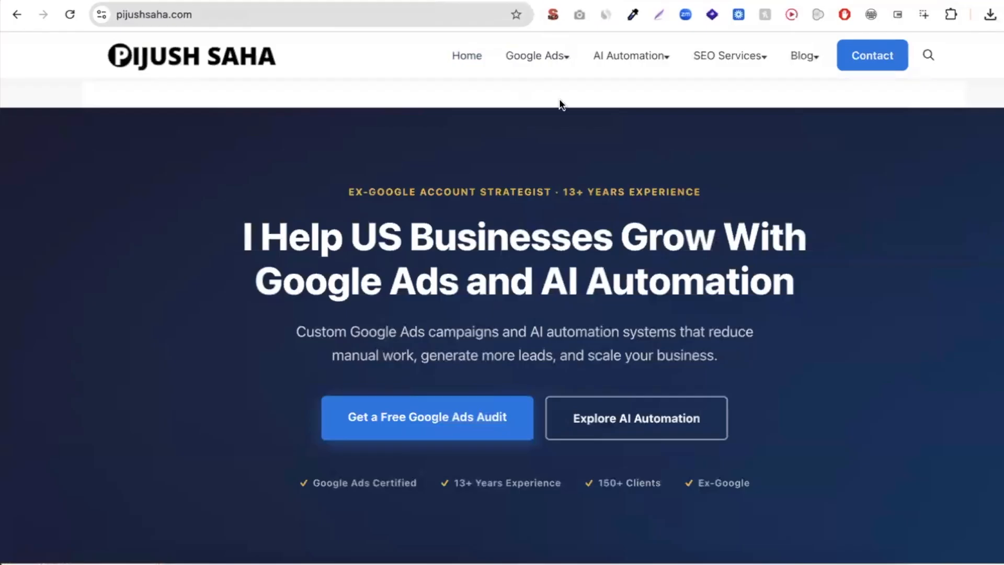
pyautogui.moveTo(571, 60)
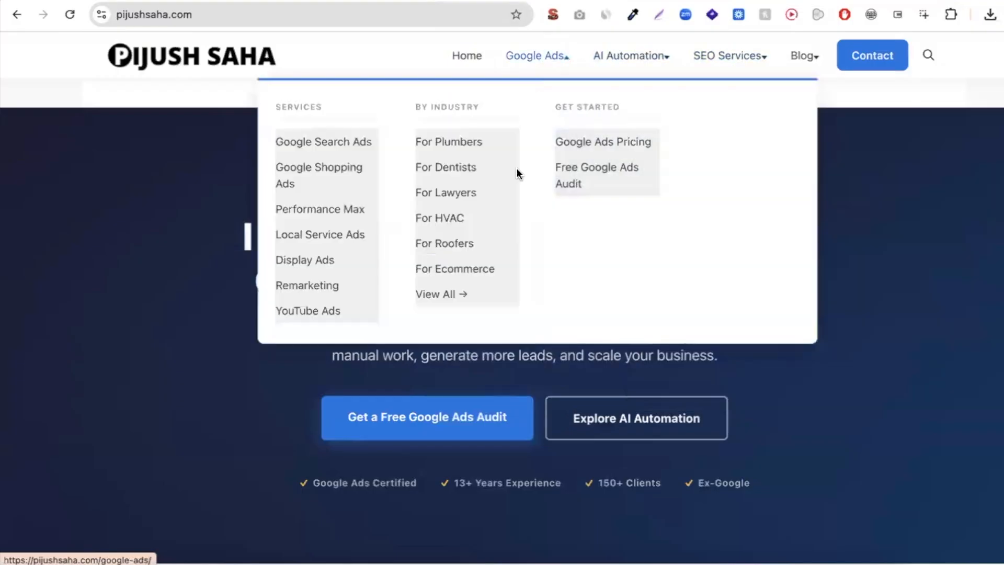
pyautogui.click(875, 72)
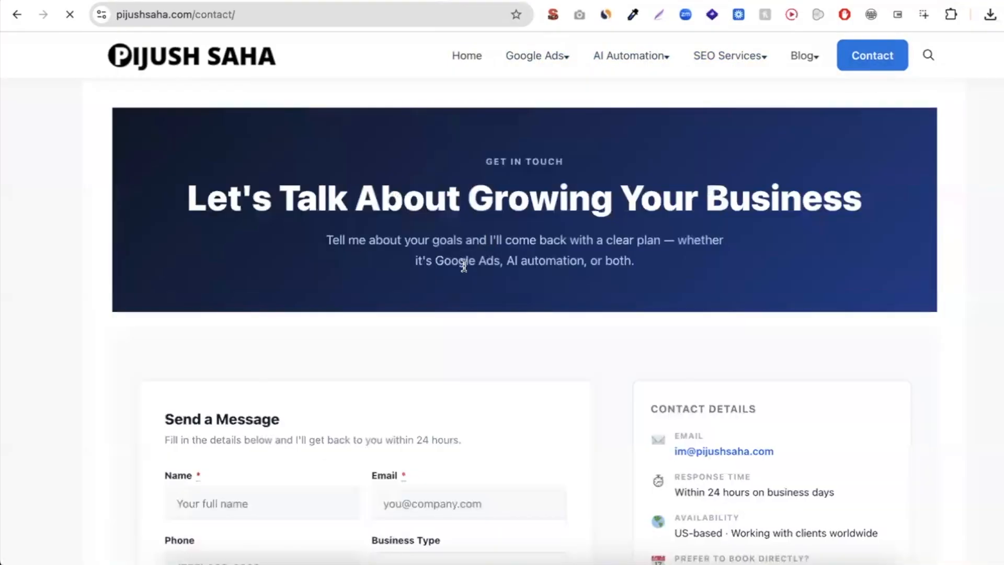
pyautogui.scroll(-5, 430, 296)
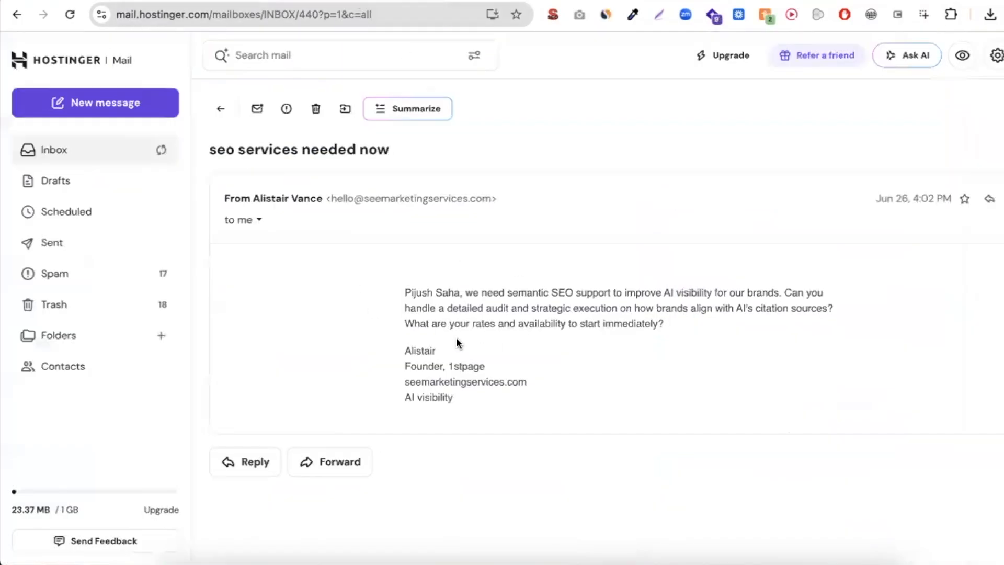
# Switch to Hostinger Mail, read the "seo services needed now" inquiry and return to the website's contact page
pyautogui.moveTo(406, 291); pyautogui.dragTo(728, 292)
pyautogui.click(728, 291)
pyautogui.moveTo(455, 310); pyautogui.dragTo(520, 325)
pyautogui.click(523, 316)
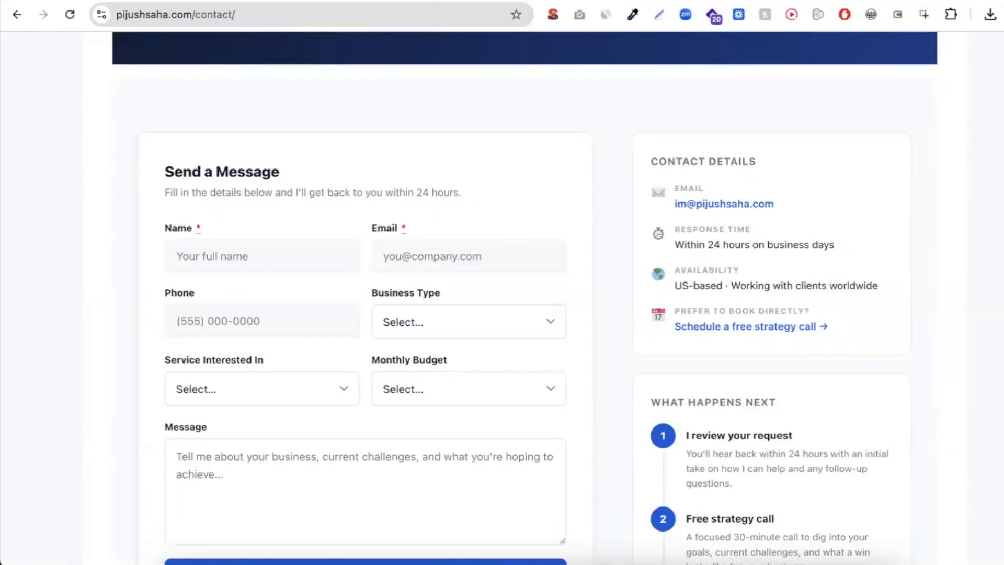
pyautogui.scroll(5, 512, 183)
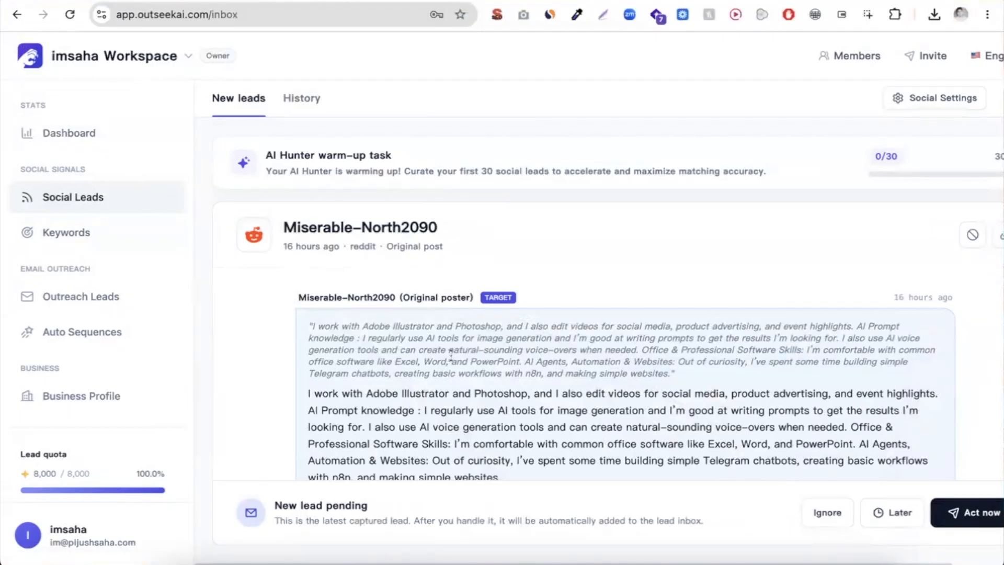
# Switch to OutSeek, compare the pending Reddit lead's post with the suggested AI reply and cancel the reply strategy
pyautogui.click(950, 506)
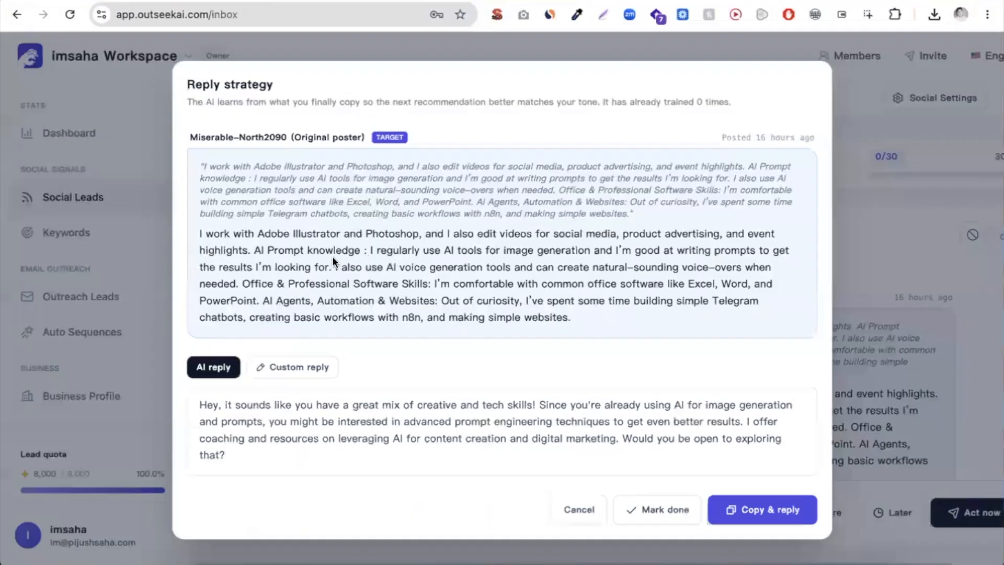
pyautogui.moveTo(260, 175); pyautogui.dragTo(437, 266)
pyautogui.click(436, 266)
pyautogui.moveTo(206, 405); pyautogui.dragTo(285, 449)
pyautogui.click(285, 448)
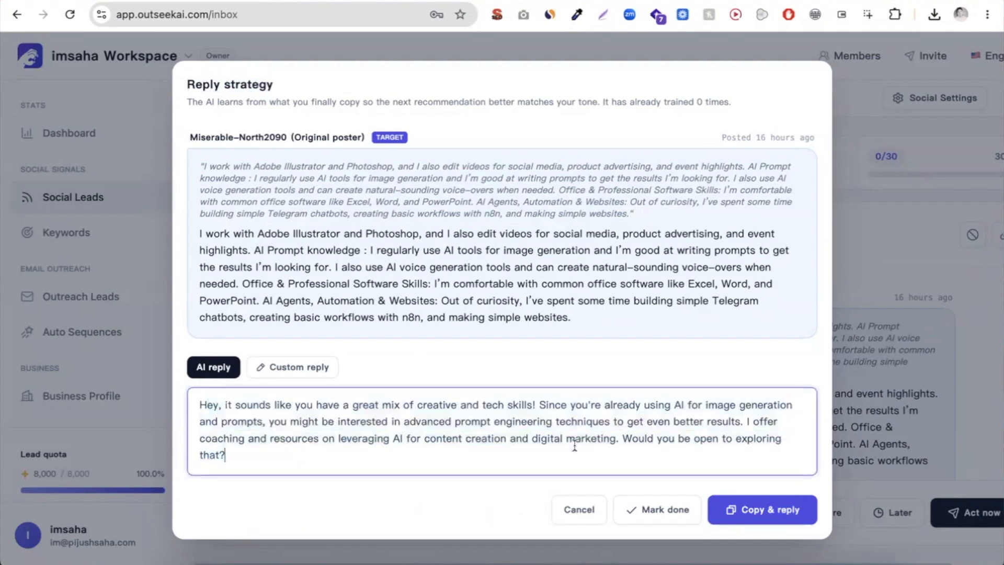
pyautogui.click(864, 161)
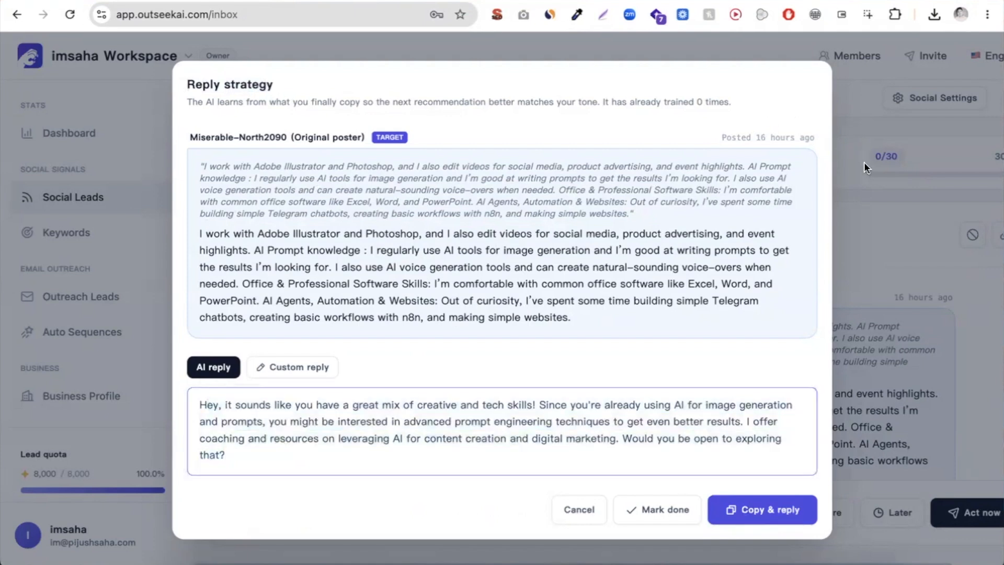
pyautogui.click(579, 509)
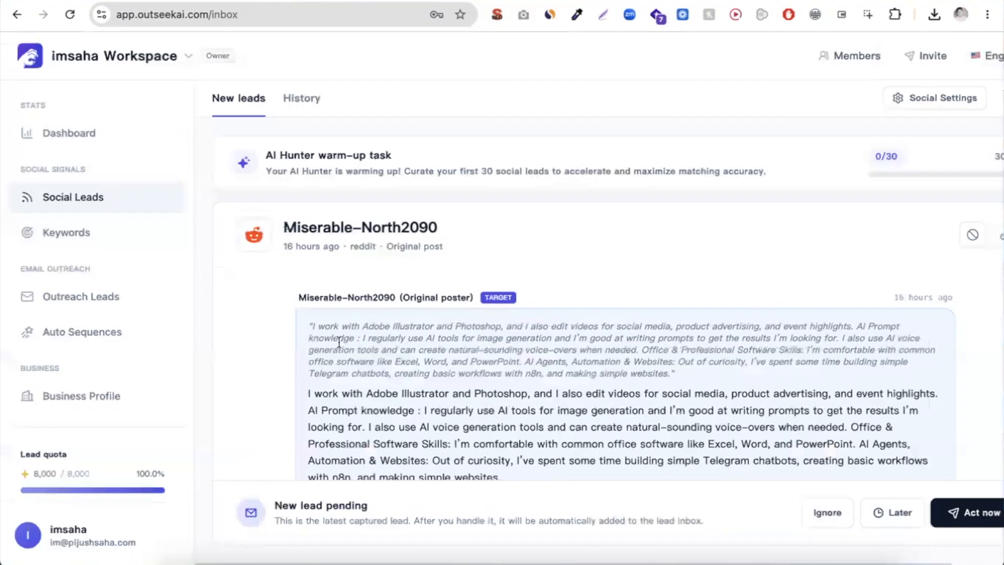
# Examine the Reddit lead's details, including its AI Insight and matched keywords
pyautogui.moveTo(289, 226); pyautogui.dragTo(443, 224)
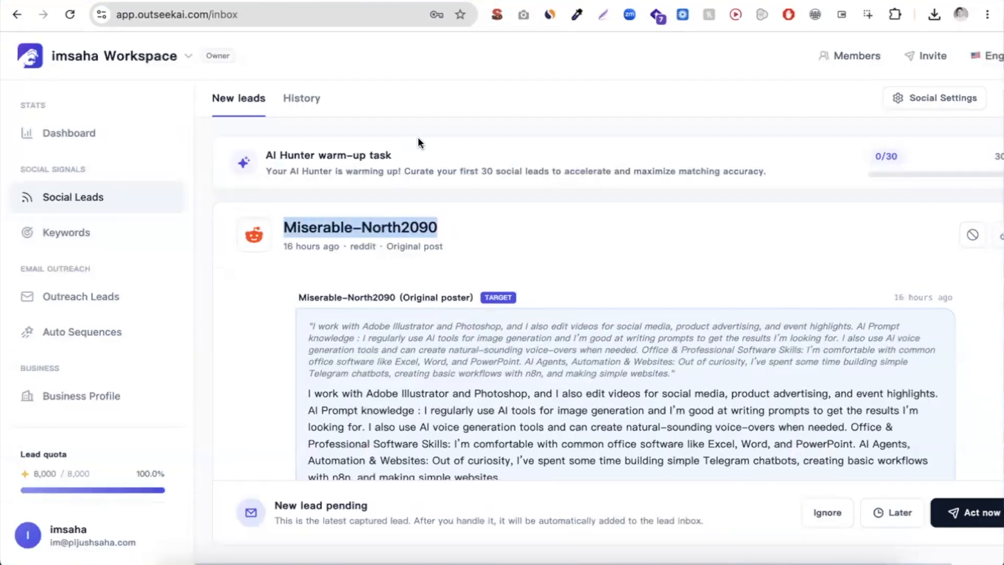
pyautogui.scroll(-5, 400, 275)
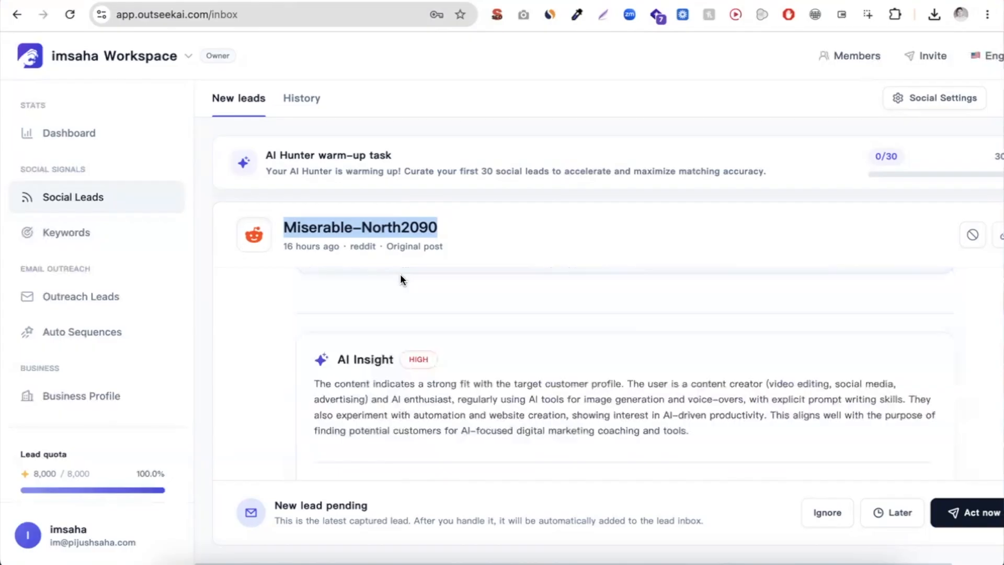
pyautogui.scroll(-2, 526, 421)
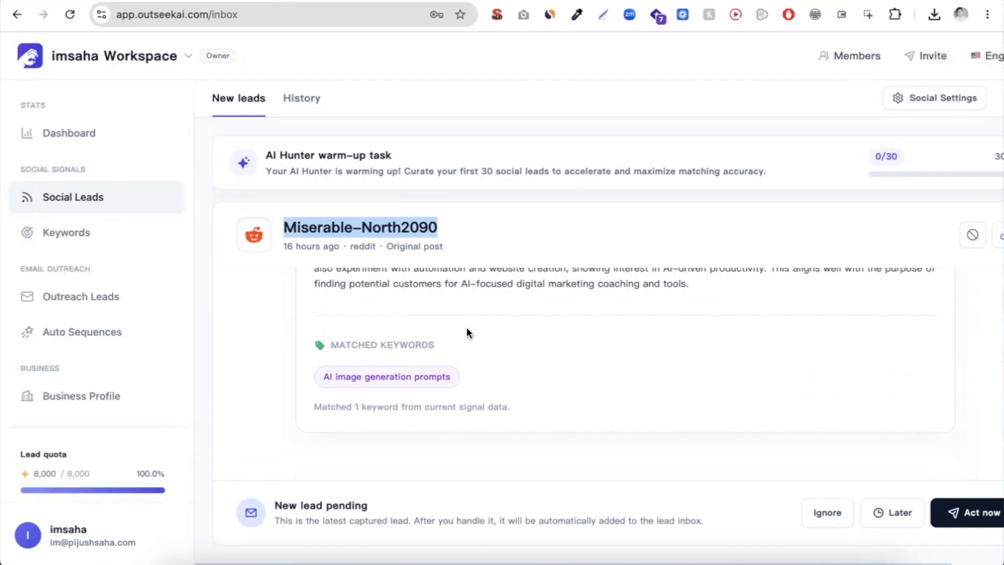
pyautogui.scroll(5, 364, 324)
pyautogui.scroll(2, 364, 324)
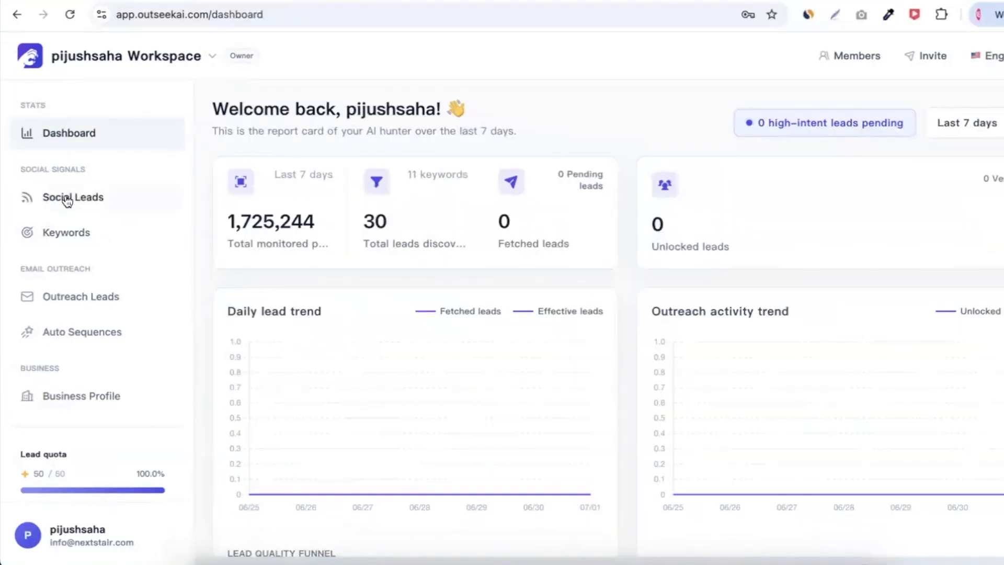
# Open Social Leads in the newly created workspace, review the AI reply suggested for the Bluesky lead and cancel it
pyautogui.click(60, 198)
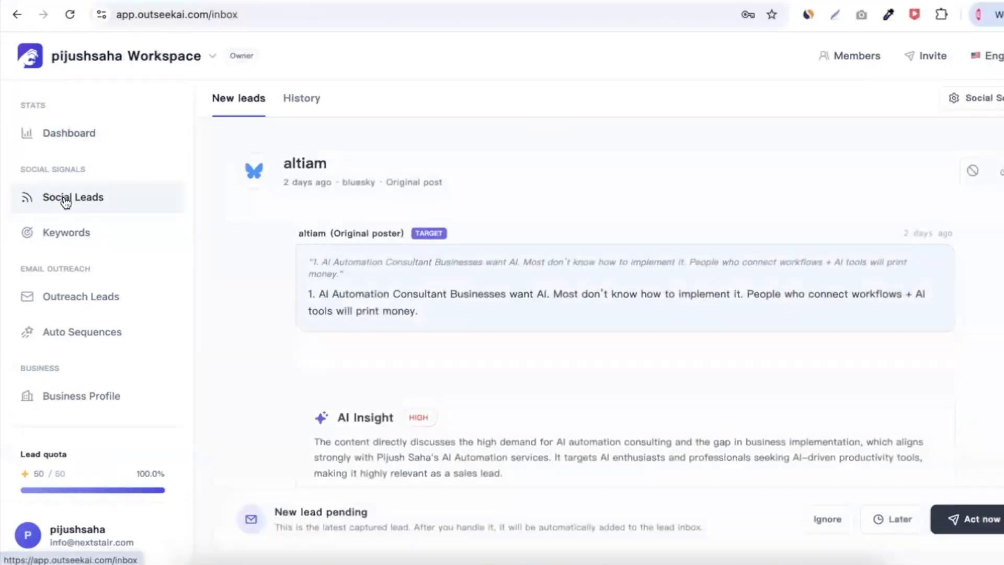
pyautogui.scroll(-1, 359, 309)
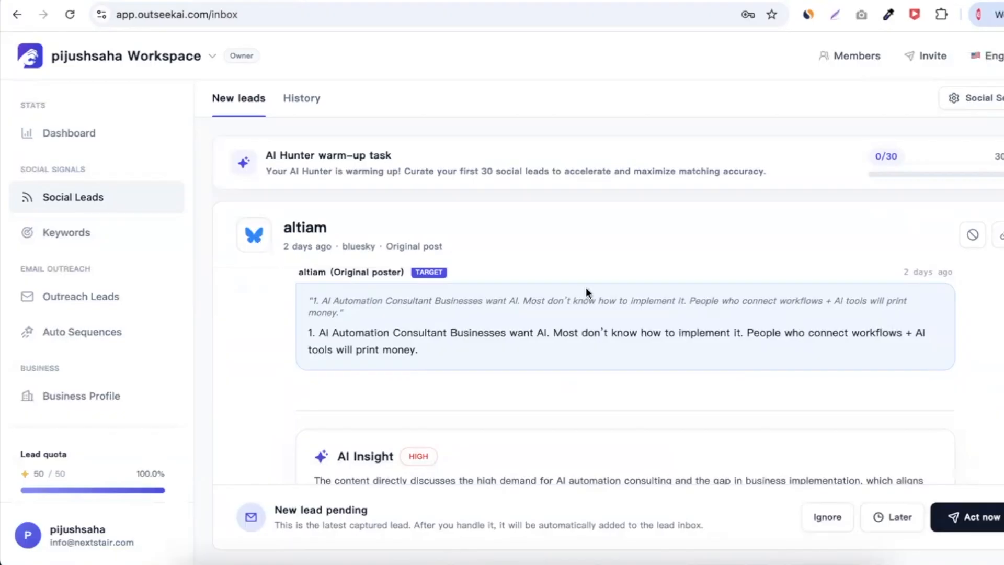
pyautogui.click(998, 514)
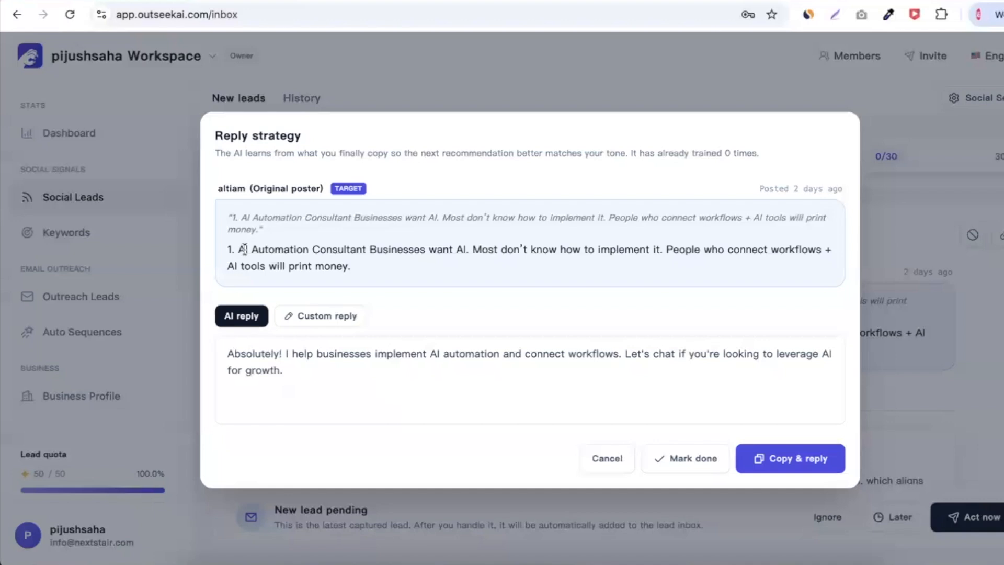
pyautogui.moveTo(239, 248); pyautogui.dragTo(385, 263)
pyautogui.click(433, 263)
pyautogui.moveTo(228, 350); pyautogui.dragTo(326, 368)
pyautogui.click(326, 367)
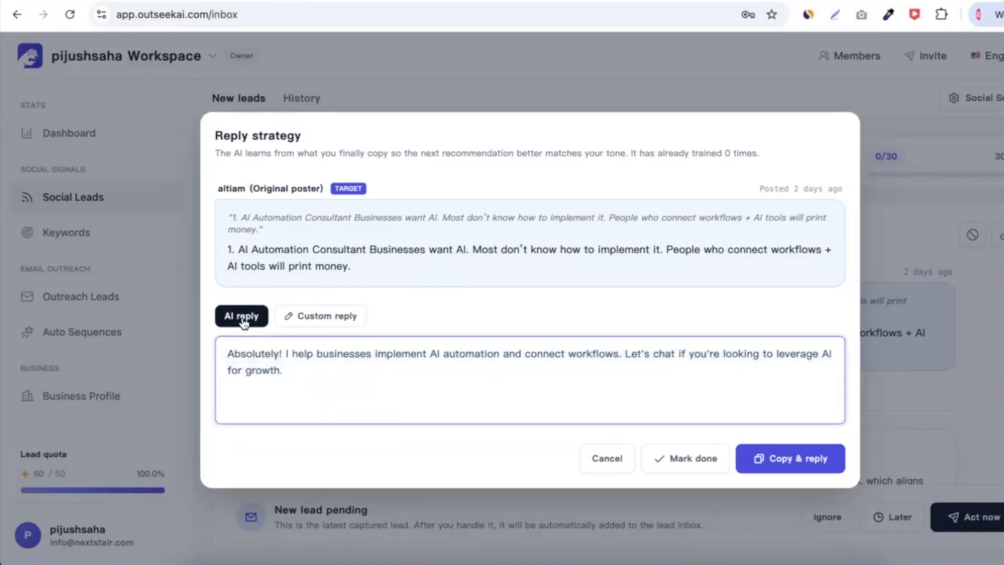
pyautogui.click(597, 459)
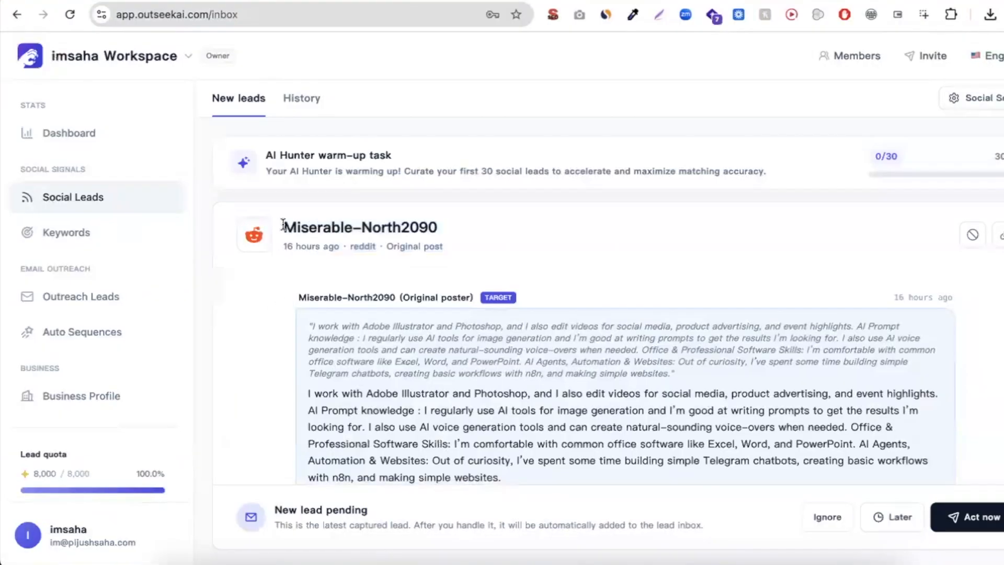
# Find the Reddit lead's original r/Upwork post through a Google search and read it with its comments
pyautogui.moveTo(283, 224); pyautogui.dragTo(444, 243)
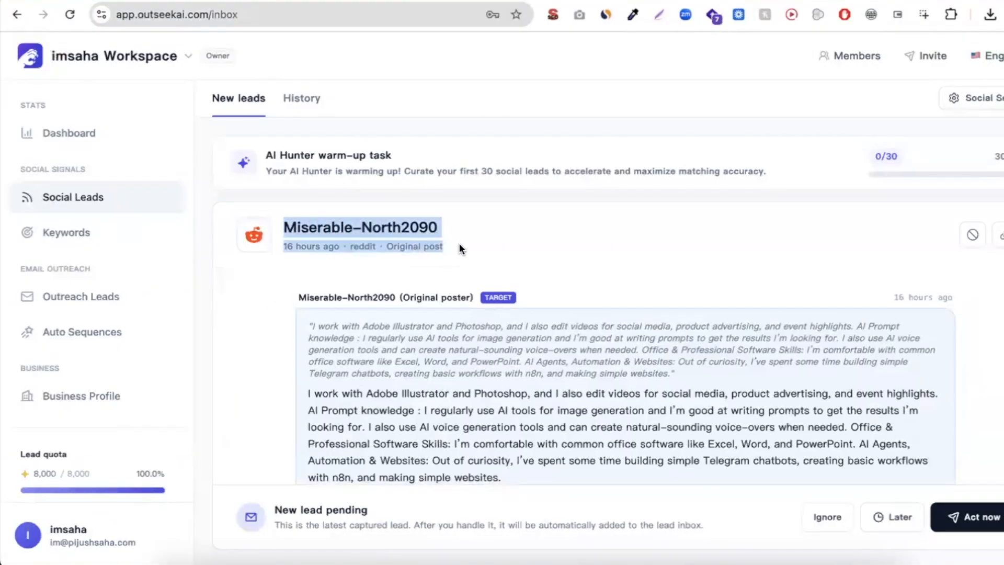
pyautogui.click(287, 245)
pyautogui.moveTo(287, 227); pyautogui.dragTo(442, 245)
pyautogui.hotkey('ctrl', 'Tab')
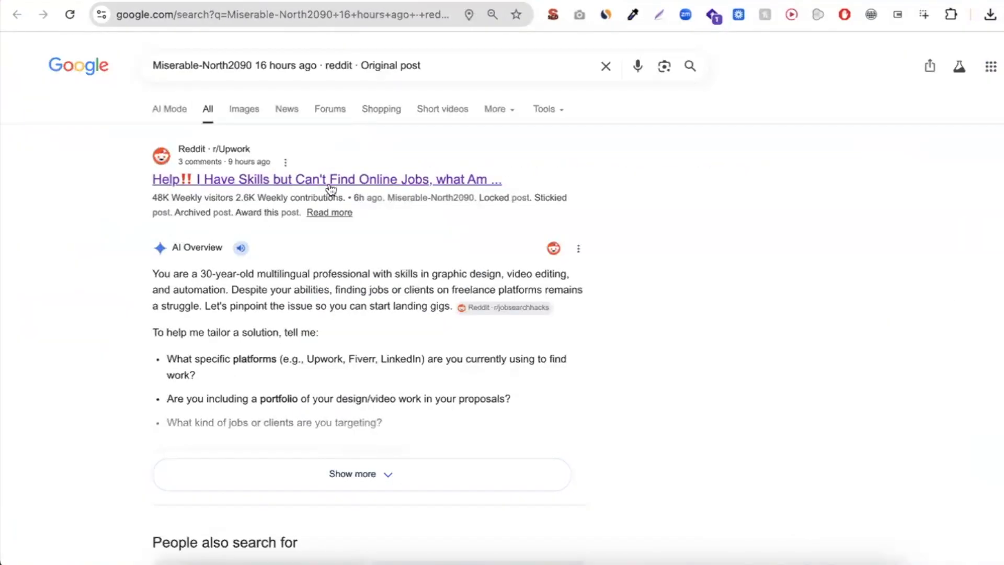
pyautogui.click(273, 180)
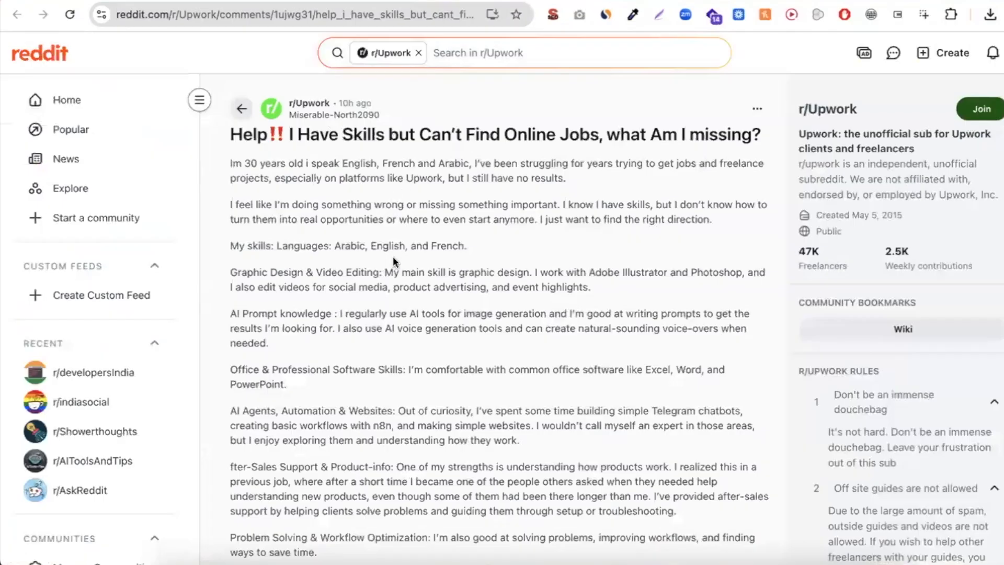
pyautogui.scroll(-20, 393, 256)
pyautogui.scroll(-2, 393, 256)
pyautogui.scroll(20, 393, 256)
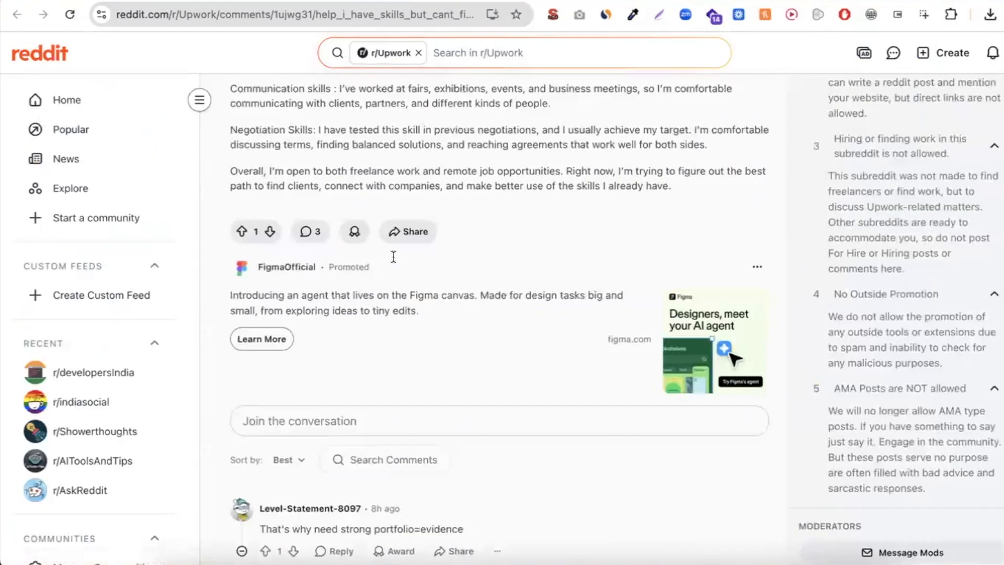
# Return to the OutSeek lead inbox, reread the AI reply drafted for the r/Upwork poster and cancel without replying
pyautogui.click(195, 2)
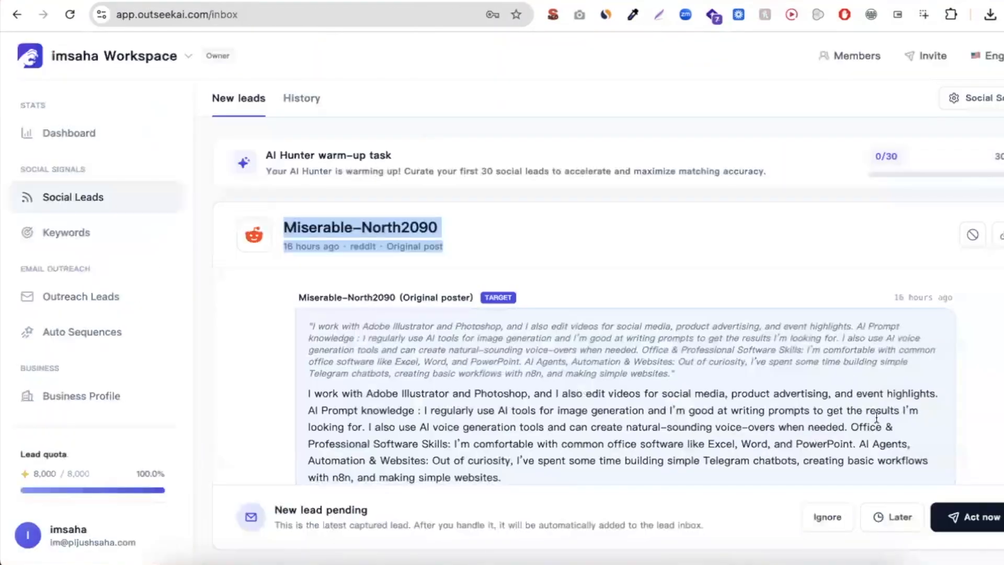
pyautogui.click(960, 519)
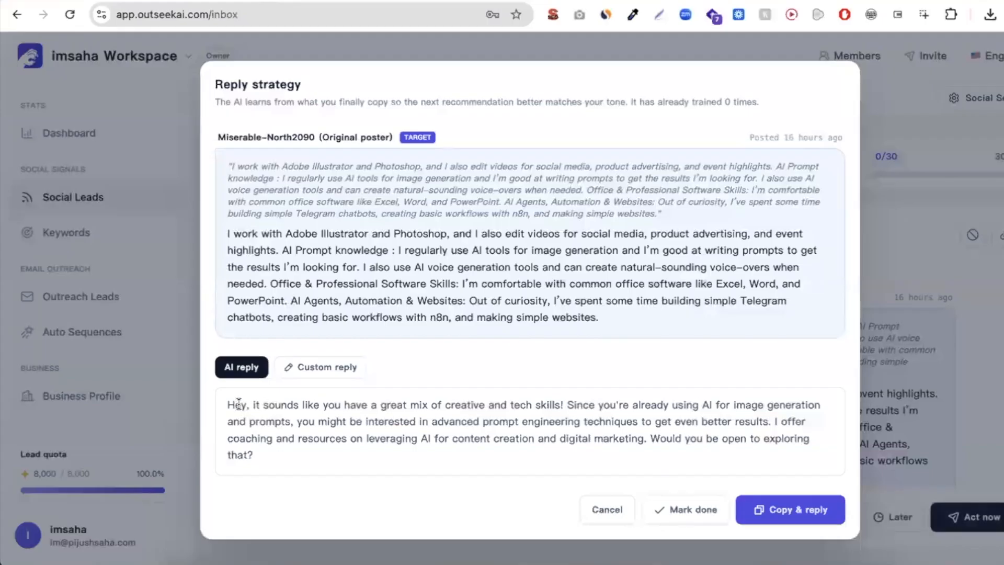
pyautogui.moveTo(253, 405); pyautogui.dragTo(398, 428)
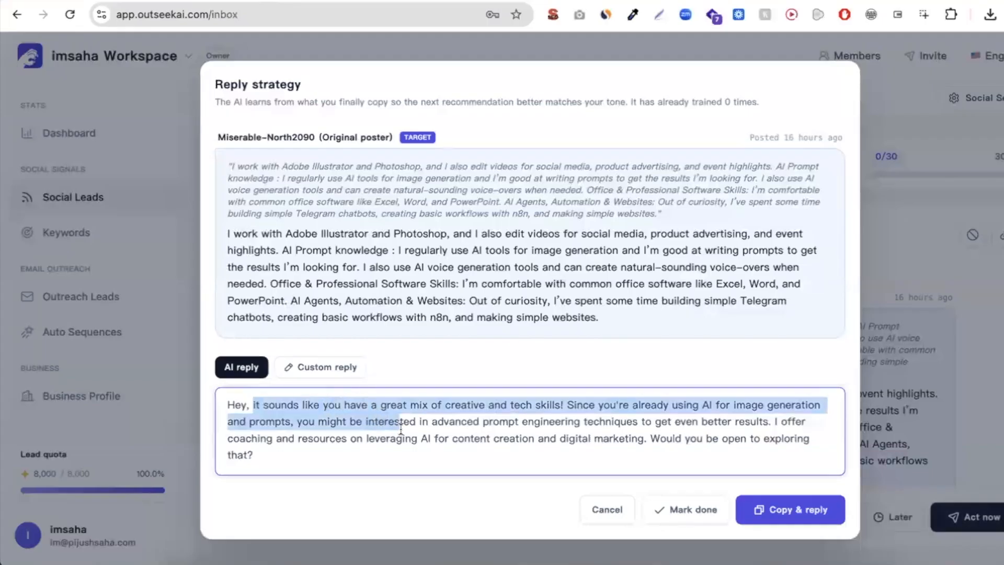
pyautogui.click(398, 427)
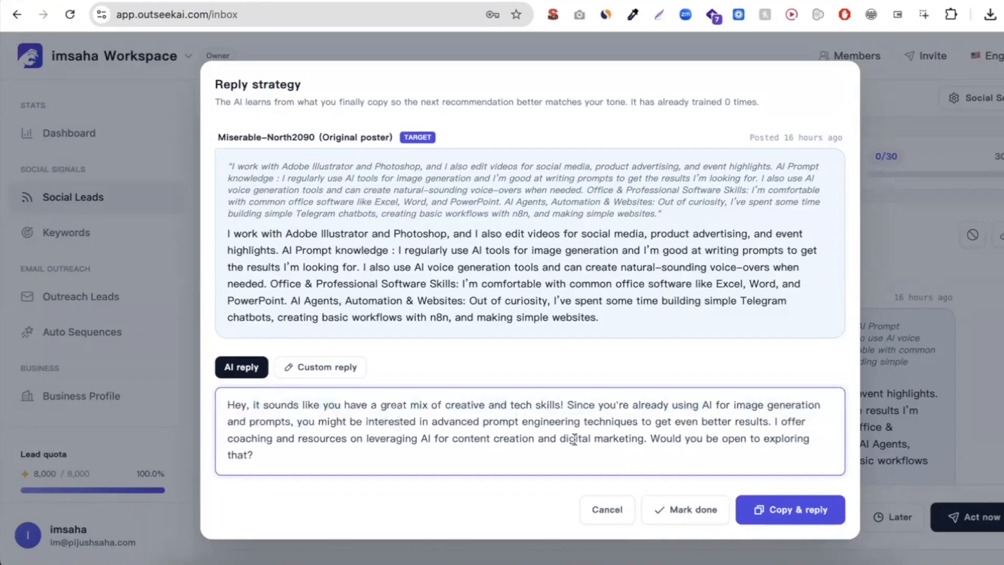
pyautogui.moveTo(263, 406); pyautogui.dragTo(305, 448)
pyautogui.click(306, 448)
pyautogui.click(605, 515)
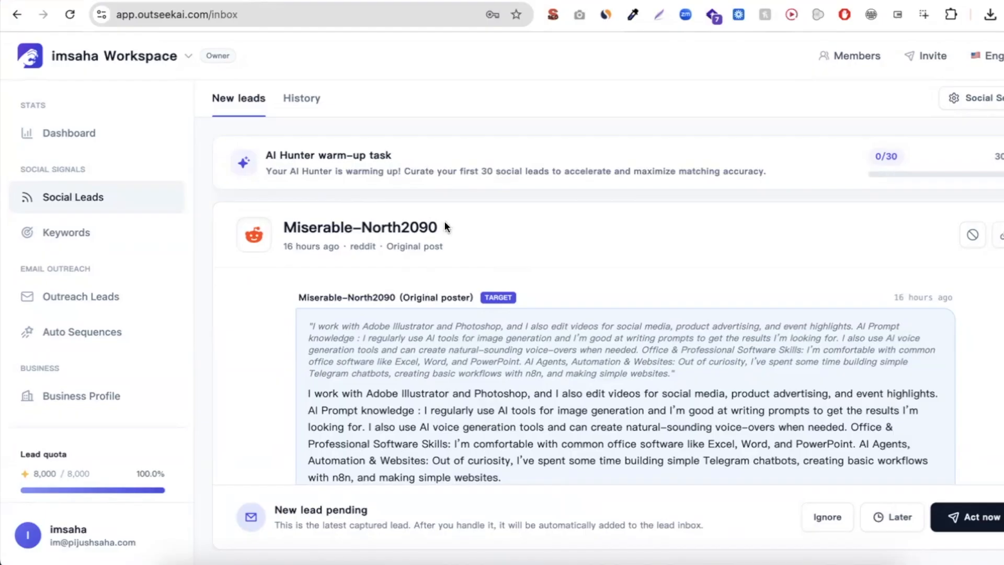
# Check the platforms and blacklist in the social lead settings, close them and check the Reddit lead's posting time
pyautogui.click(972, 99)
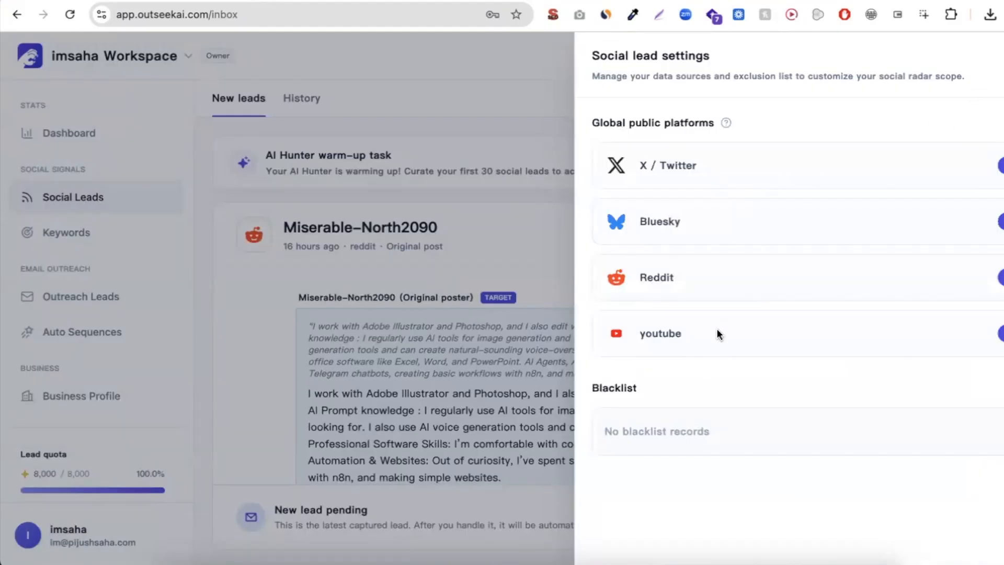
pyautogui.press('Escape')
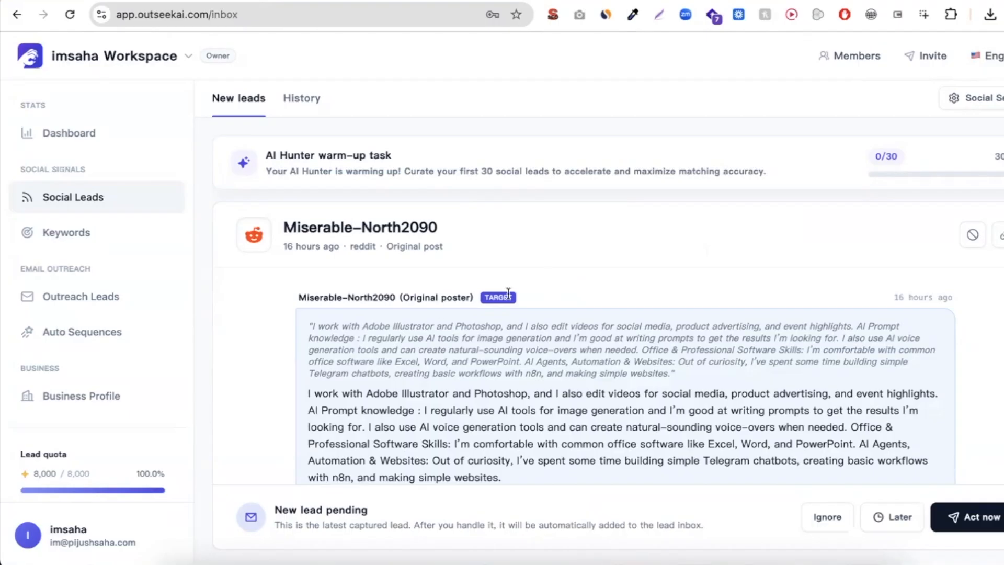
pyautogui.moveTo(285, 246); pyautogui.dragTo(319, 250)
pyautogui.click(318, 250)
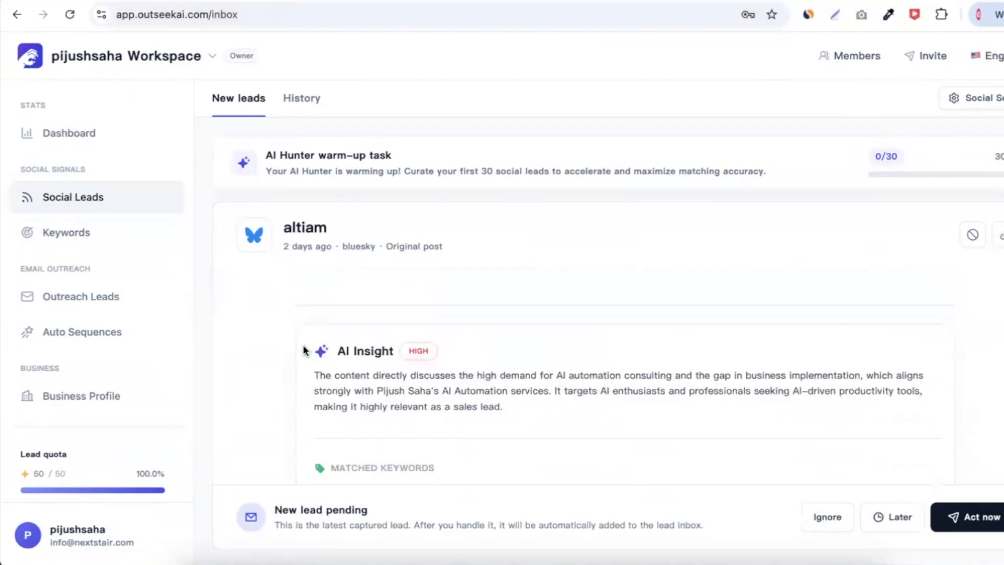
# Examine the Bluesky lead's author, post, AI Insight and matched keywords in the new workspace
pyautogui.scroll(-3, 303, 344)
pyautogui.scroll(4, 293, 387)
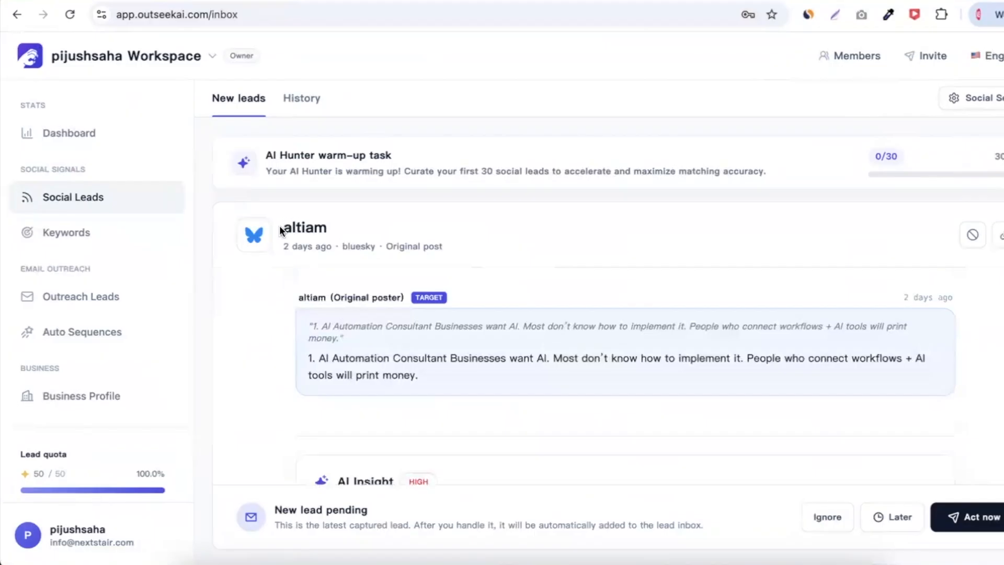
pyautogui.moveTo(286, 229); pyautogui.dragTo(417, 246)
pyautogui.click(418, 246)
pyautogui.scroll(-5, 250, 389)
pyautogui.scroll(5, 250, 390)
pyautogui.moveTo(285, 225); pyautogui.dragTo(360, 233)
pyautogui.click(360, 233)
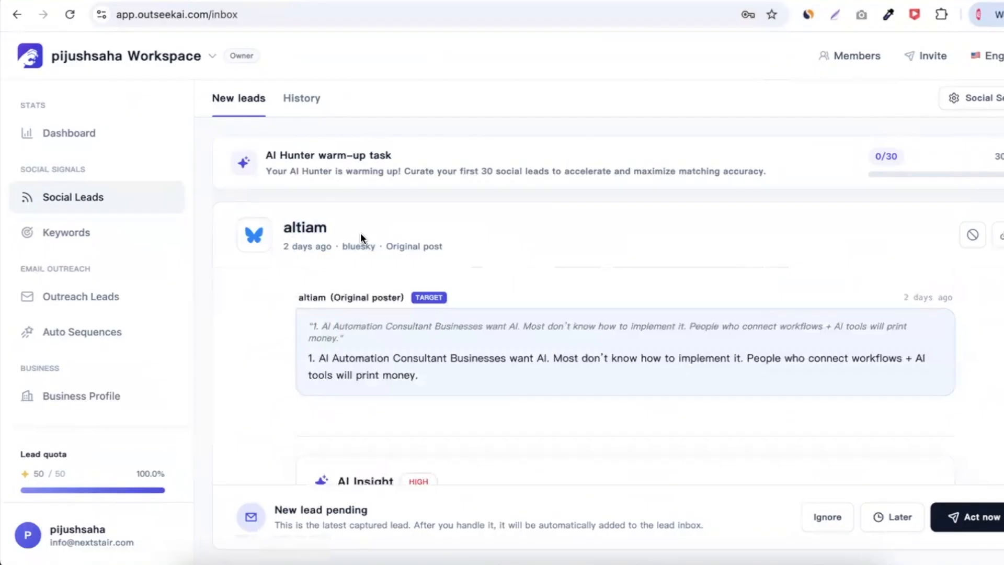
# Review the keyword list on the keyword management page and return to the new social leads
pyautogui.click(101, 236)
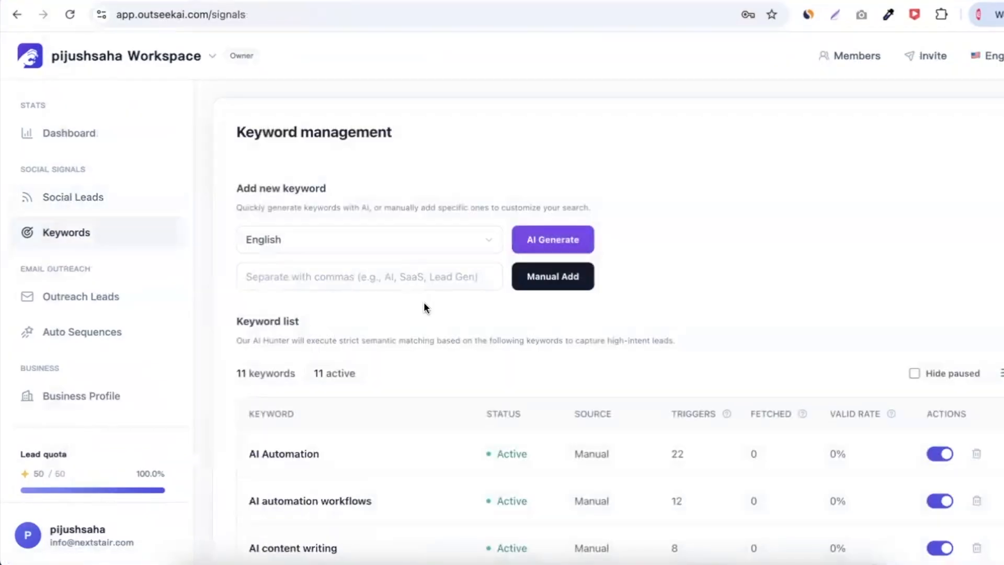
pyautogui.scroll(-3, 388, 321)
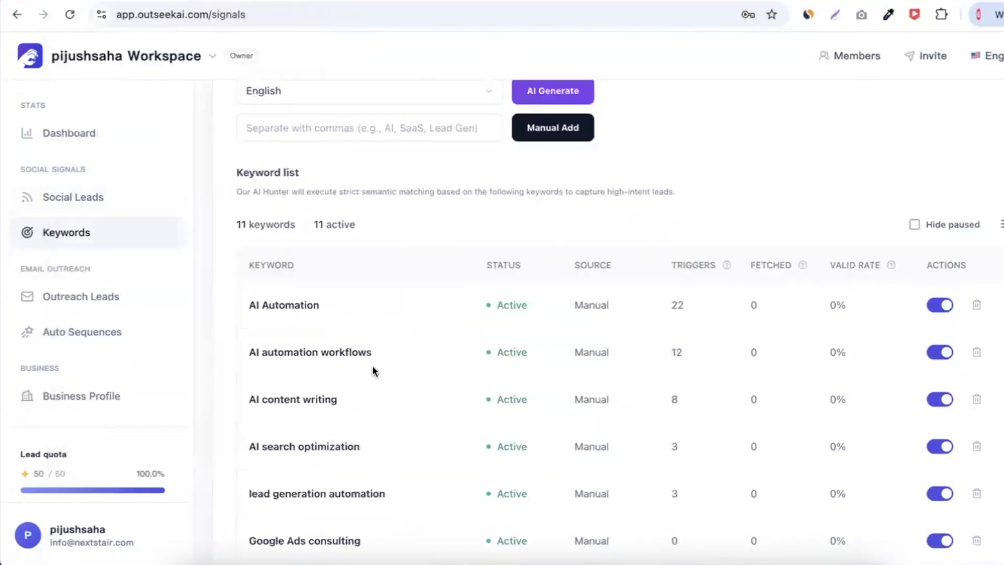
pyautogui.scroll(-3, 372, 370)
pyautogui.scroll(6, 403, 329)
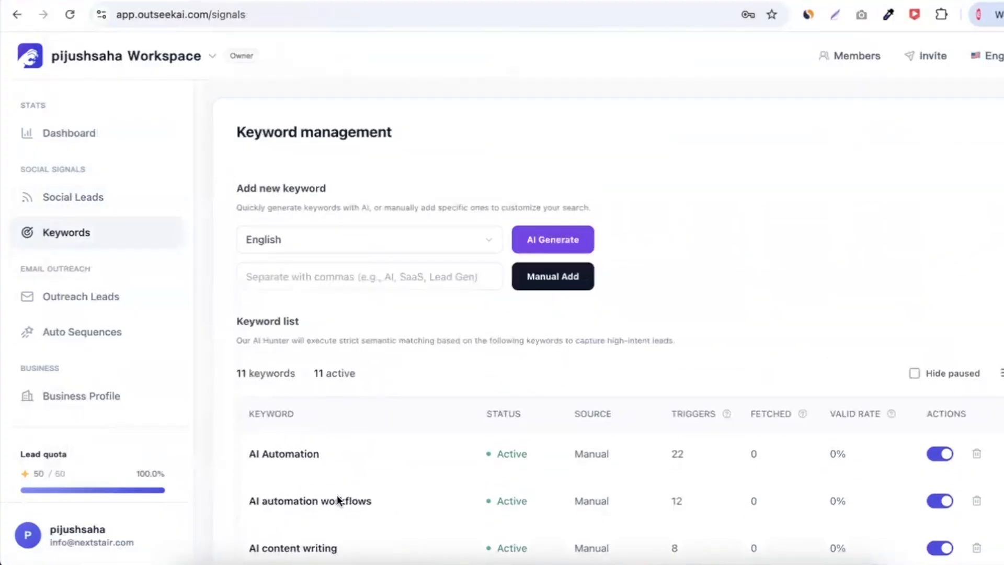
pyautogui.click(97, 197)
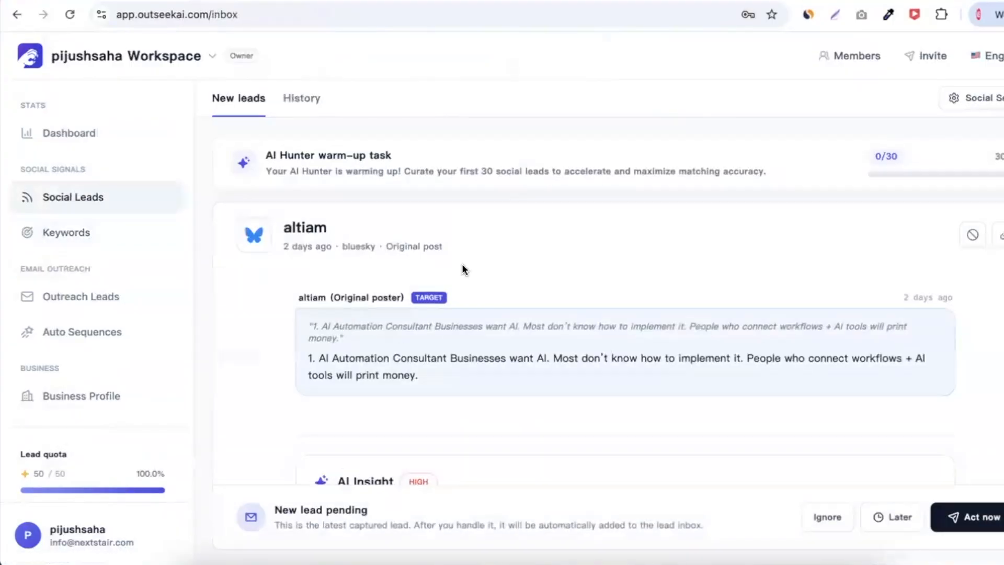
# Check the Outreach Leads page and the Auto Sequences announcement, and return to the dashboard
pyautogui.click(83, 298)
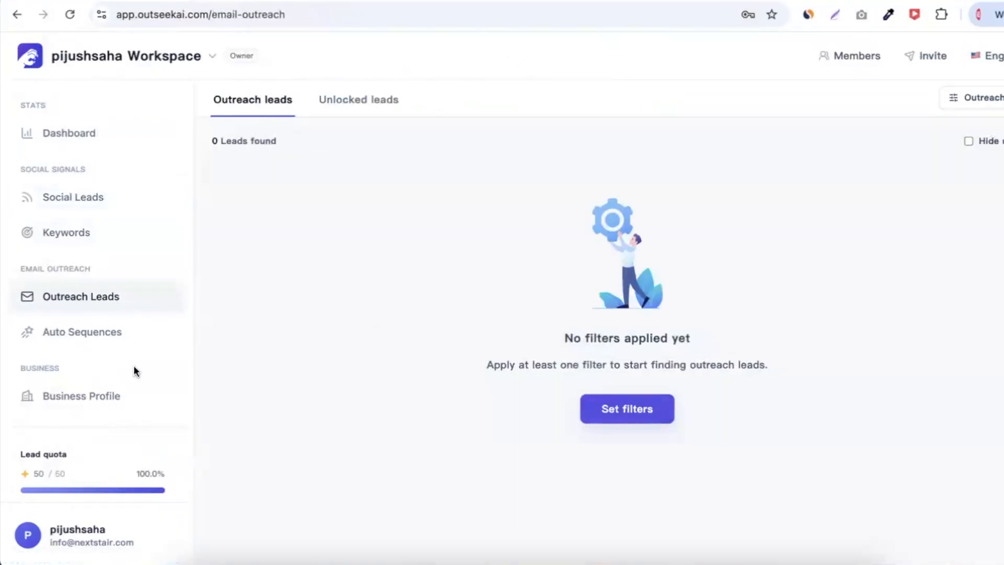
pyautogui.click(99, 339)
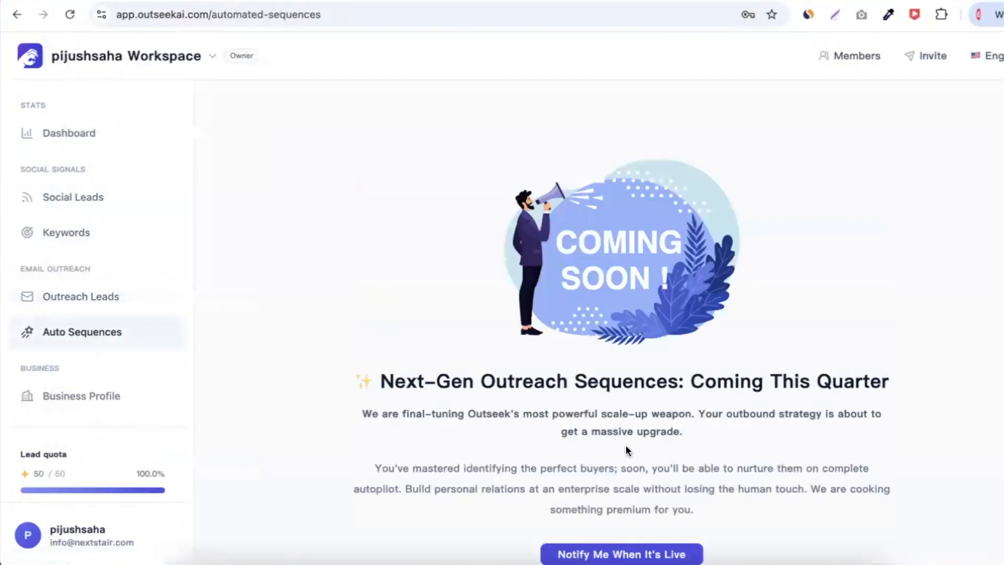
pyautogui.moveTo(691, 381); pyautogui.dragTo(689, 433)
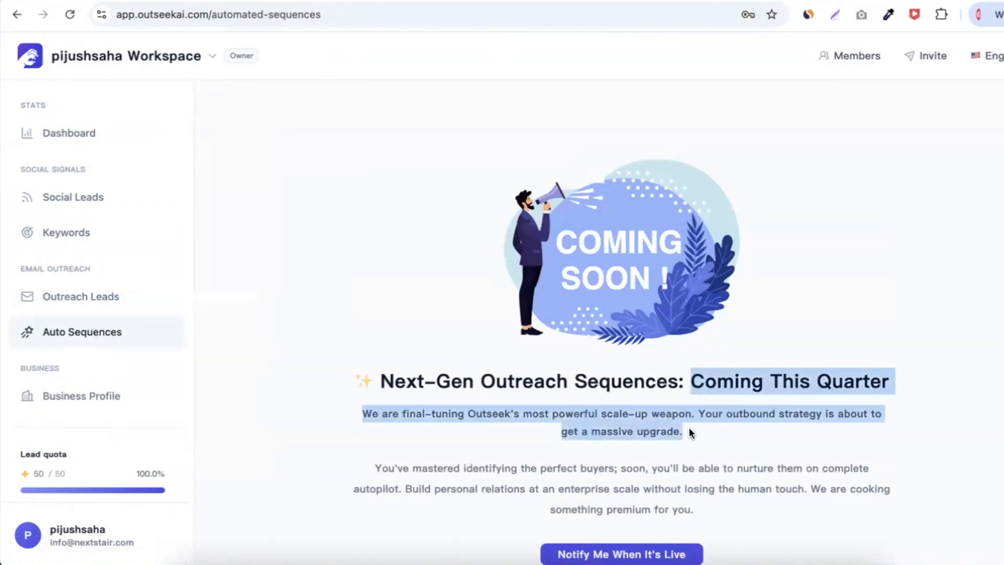
pyautogui.click(689, 428)
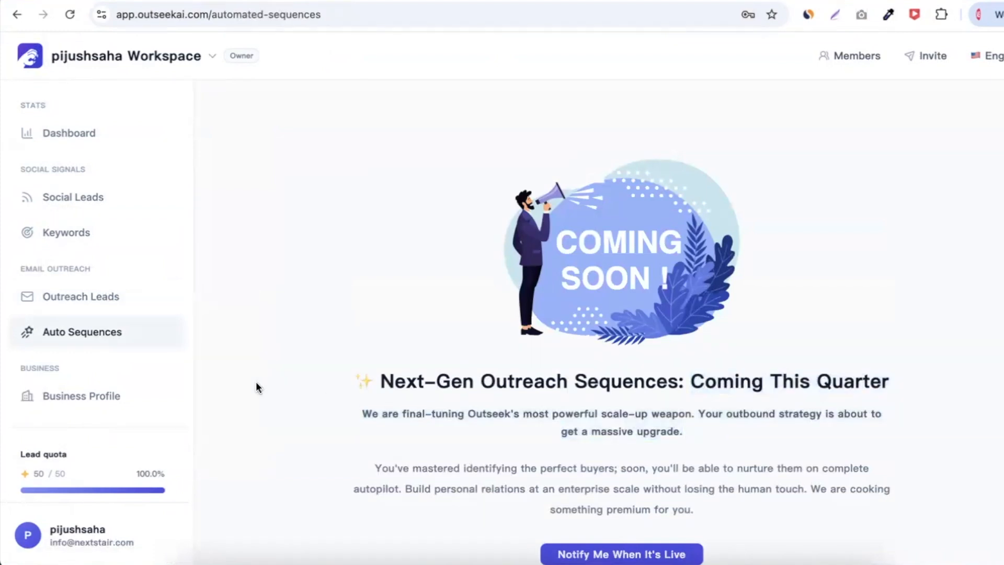
pyautogui.click(80, 139)
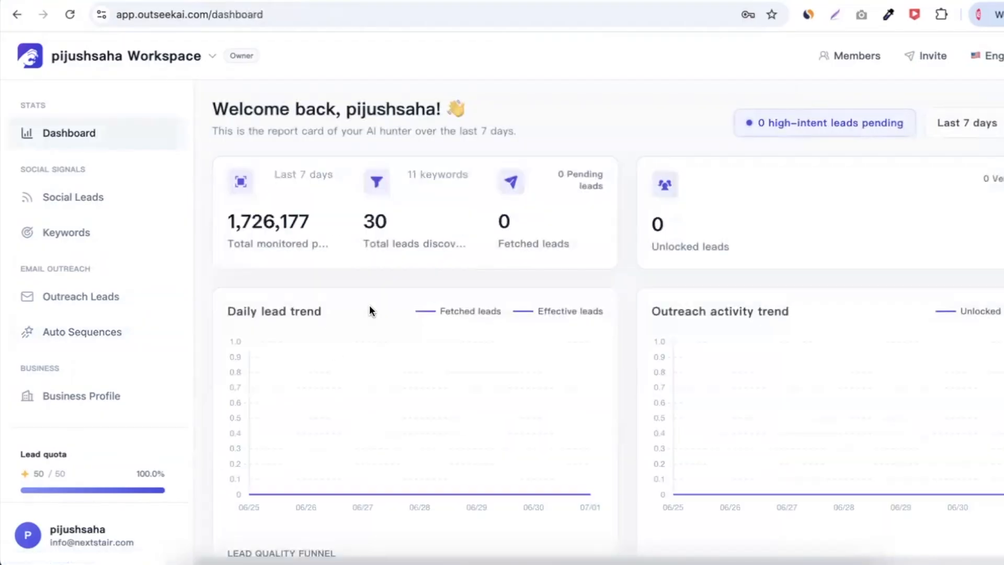